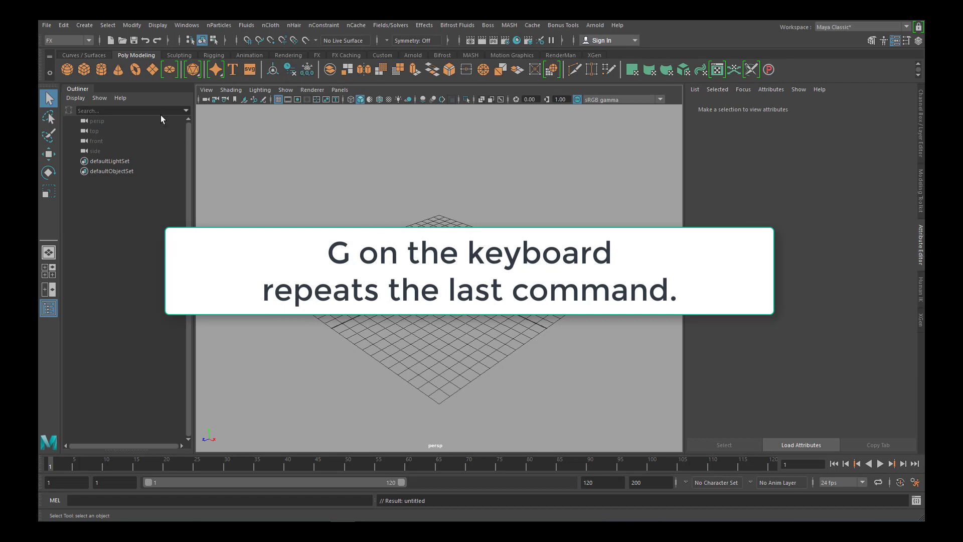
Create three polygon cubes by repeating the creation command, moving the first two to opposite ends of the grid along the X axis
left_click(84, 70)
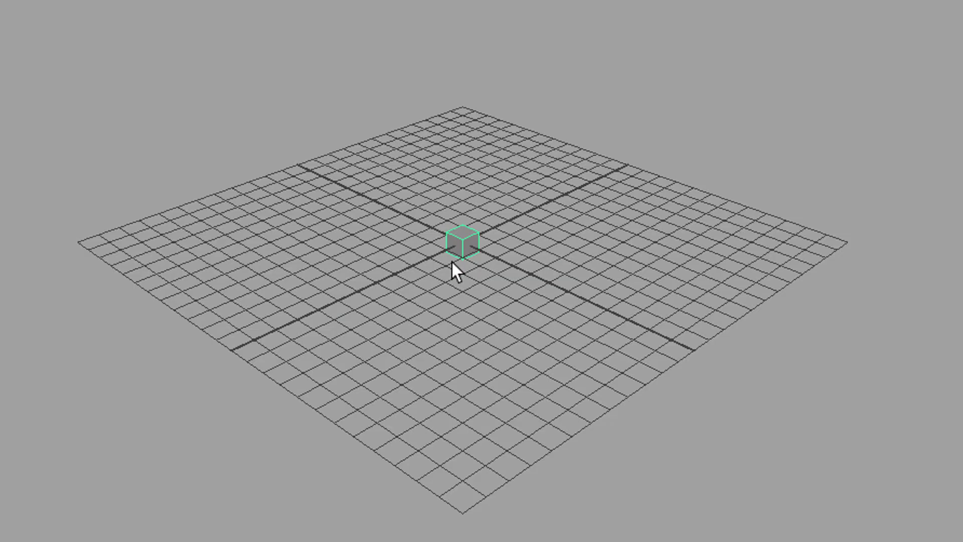
key("w")
left_click_drag(546, 275, 504, 267)
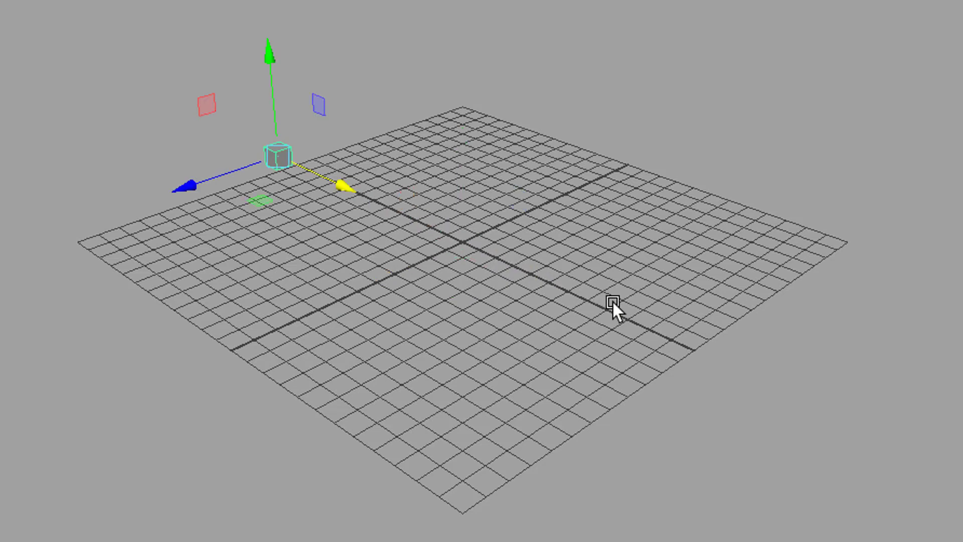
key("g")
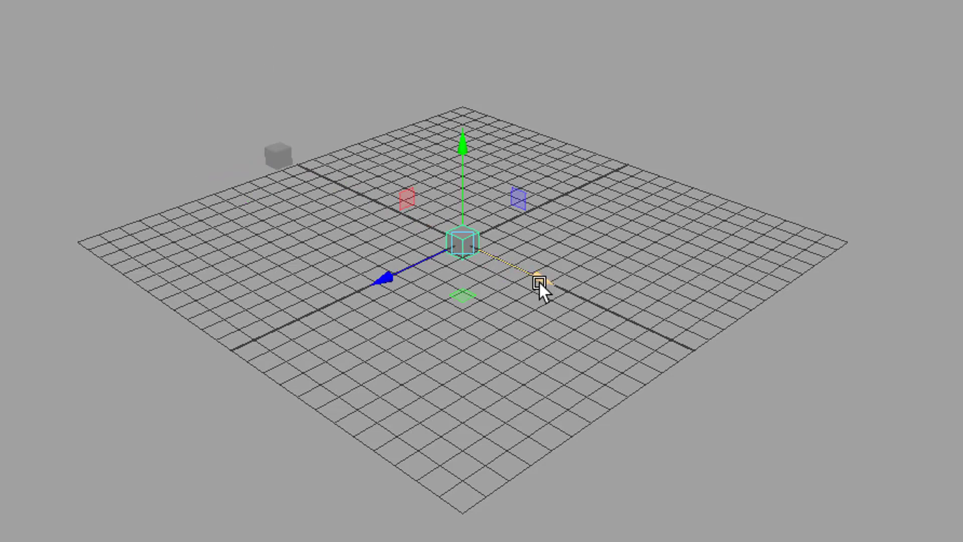
left_click_drag(539, 282, 707, 371)
key("g")
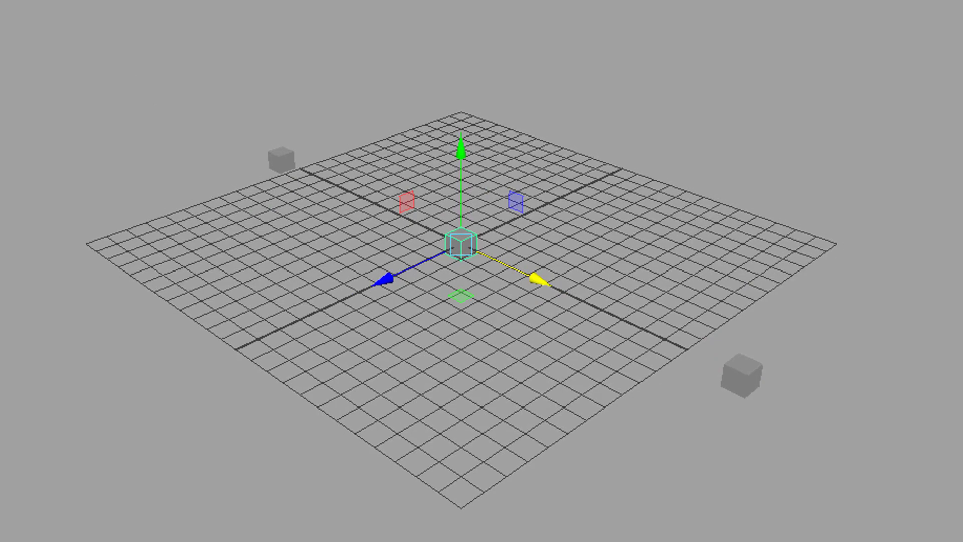
Start a new scene without saving the changes and create a polygon plane at the origin
key("ctrl+n")
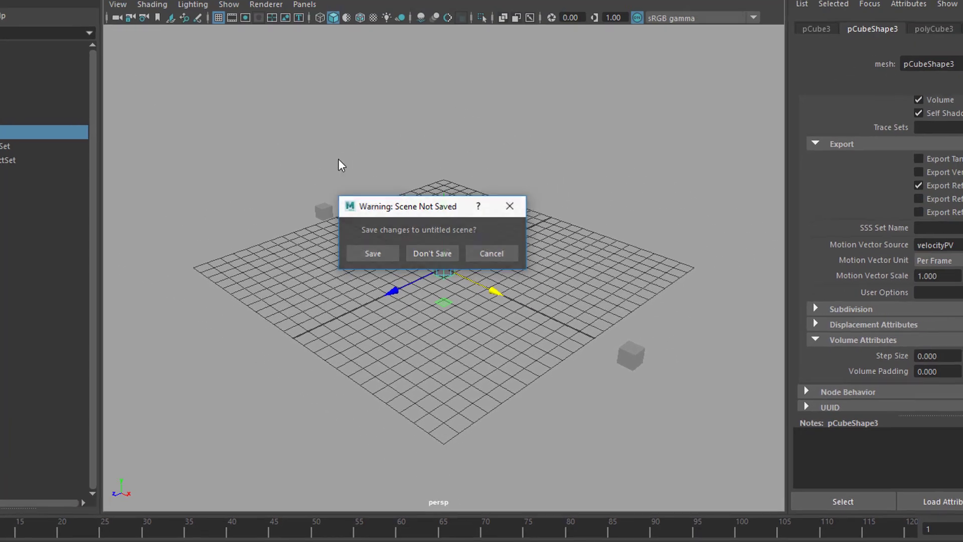
left_click(440, 261)
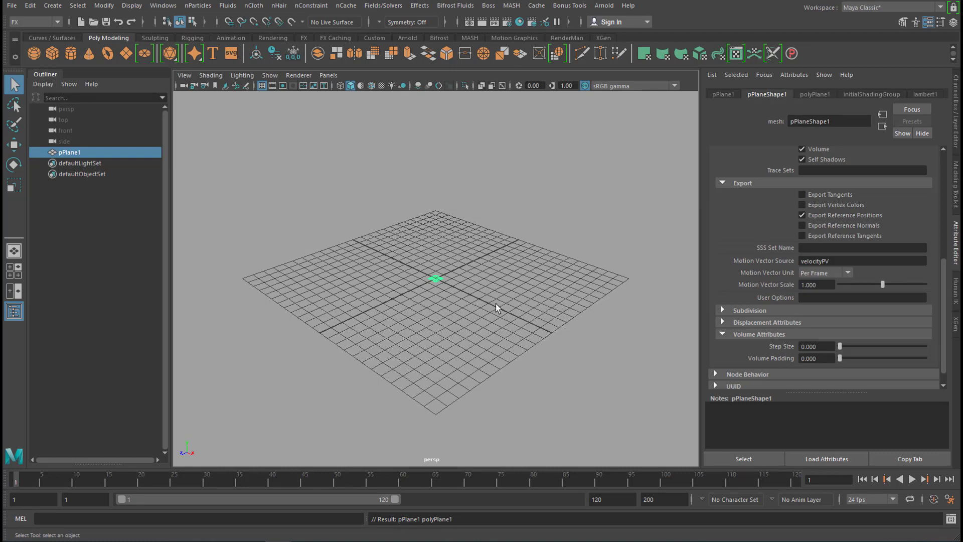
Rotate the plane upright about the X axis with rotation snapping and raise it about 5.5 cm above the grid
key("e")
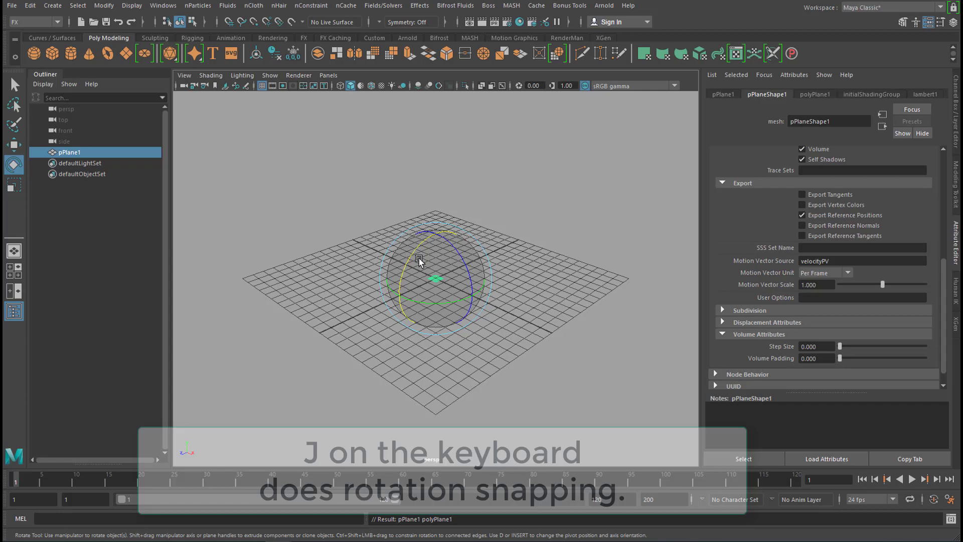
left_click_drag(416, 260, 411, 326)
left_click_drag(524, 360, 462, 278, "alt")
key("w")
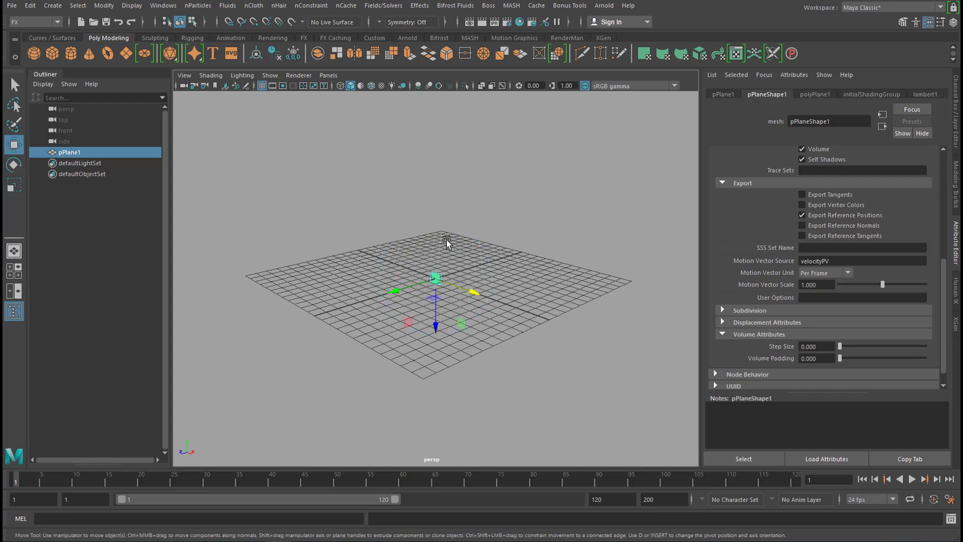
left_click_drag(439, 329, 437, 268)
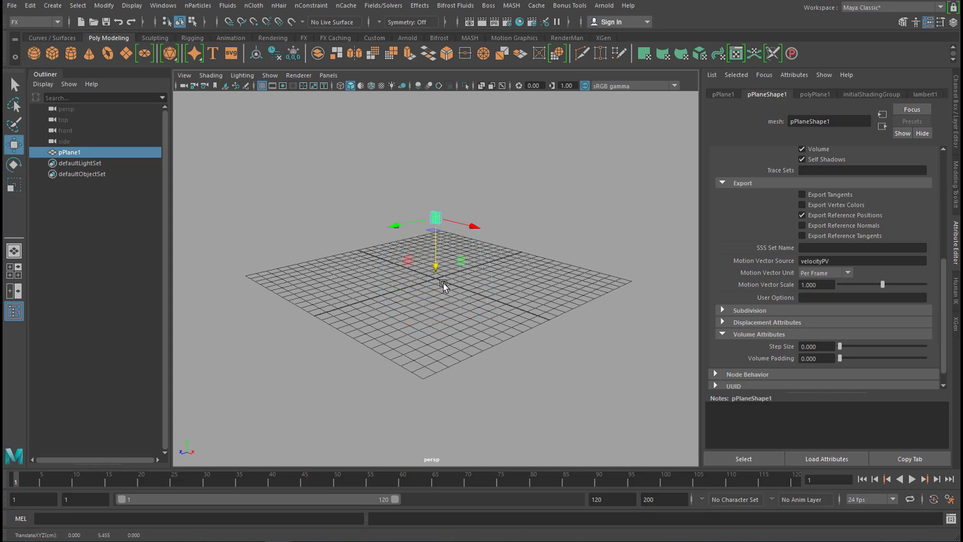
Scale the plane uniformly to 8, and stretch it vertically to a scale of 10
key("r")
left_click_drag(437, 219, 477, 228)
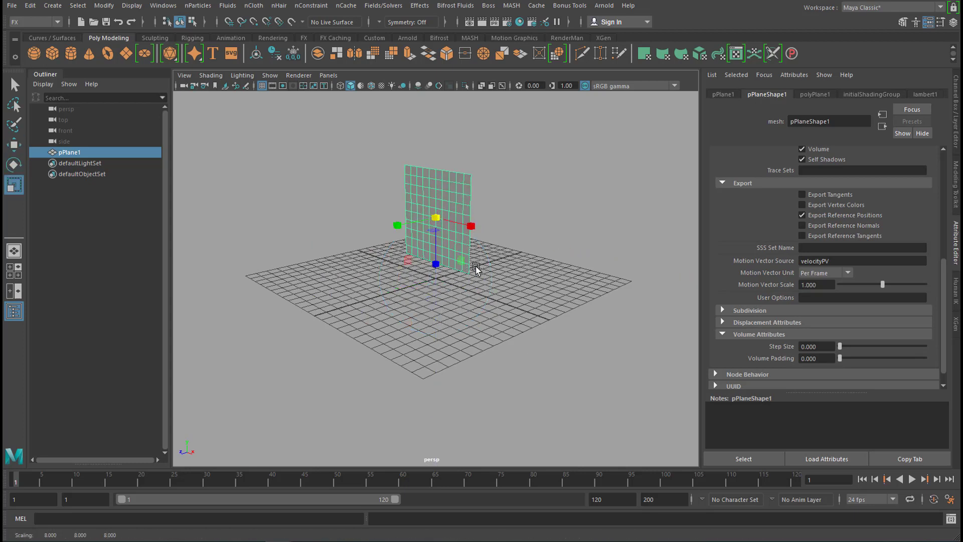
left_click_drag(454, 287, 521, 351, "alt")
left_click_drag(435, 265, 437, 270)
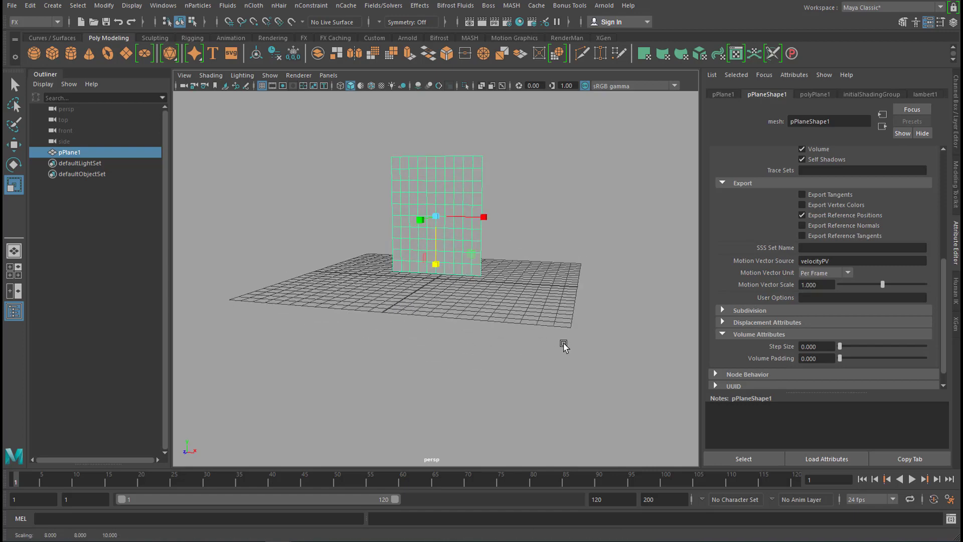
Set both the width and height subdivisions of the plane to 50
left_click_drag(564, 346, 562, 307, "alt")
left_click(822, 95)
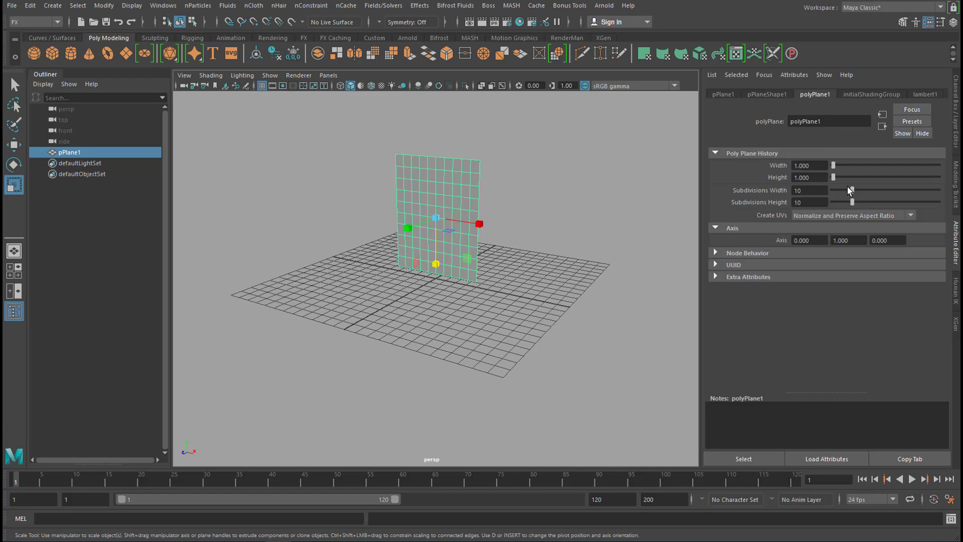
left_click(811, 190)
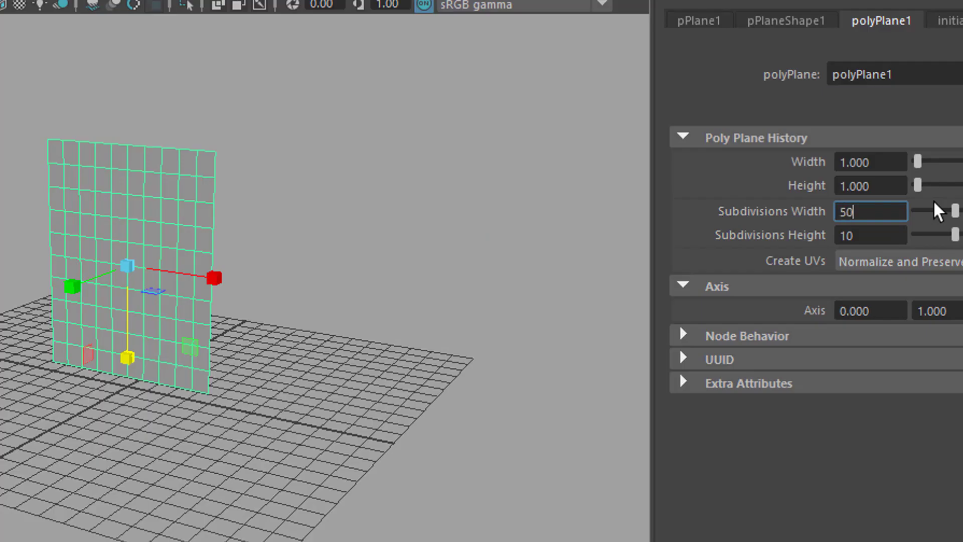
key("Tab")
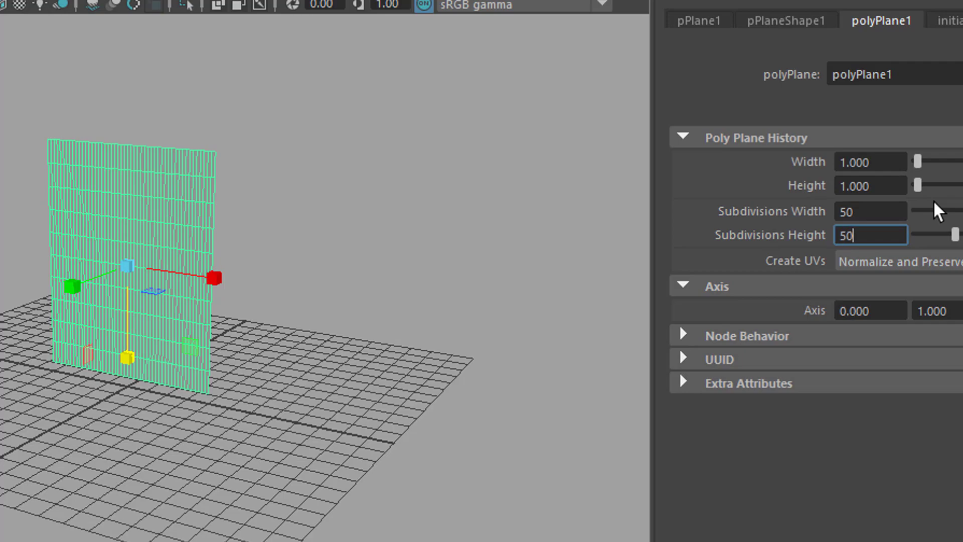
key("Return")
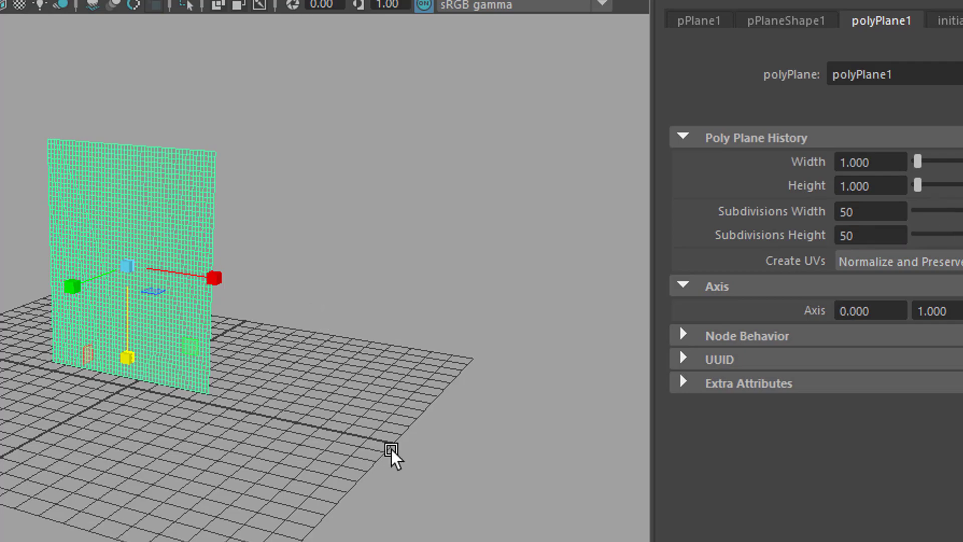
Delete the construction history of the upright plane
left_click_drag(391, 454, 393, 385, "alt")
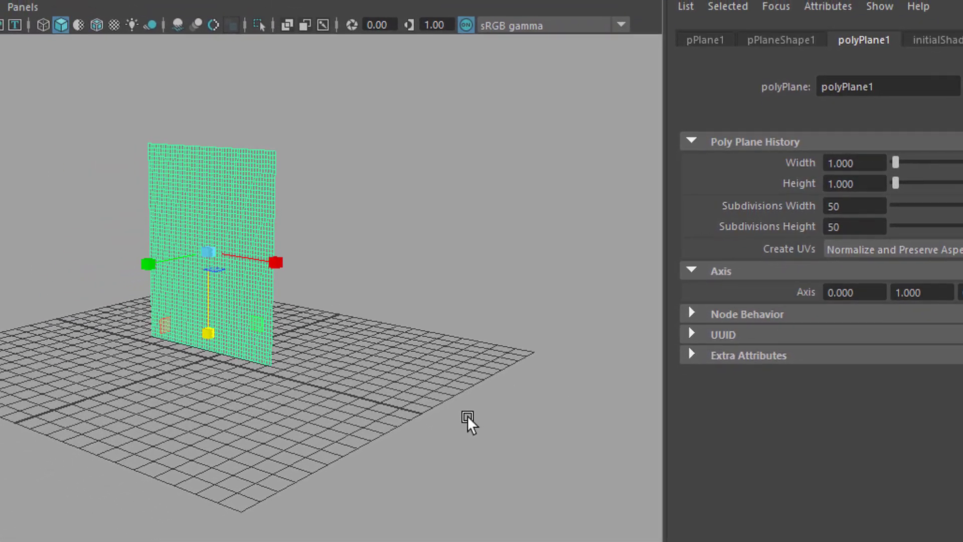
left_click_drag(471, 436, 0, 54, "alt")
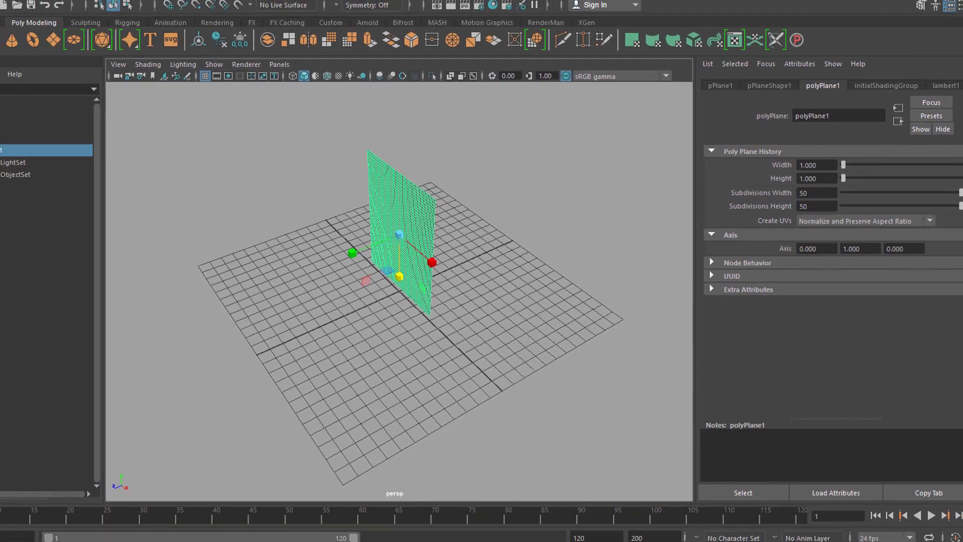
left_click(29, 6)
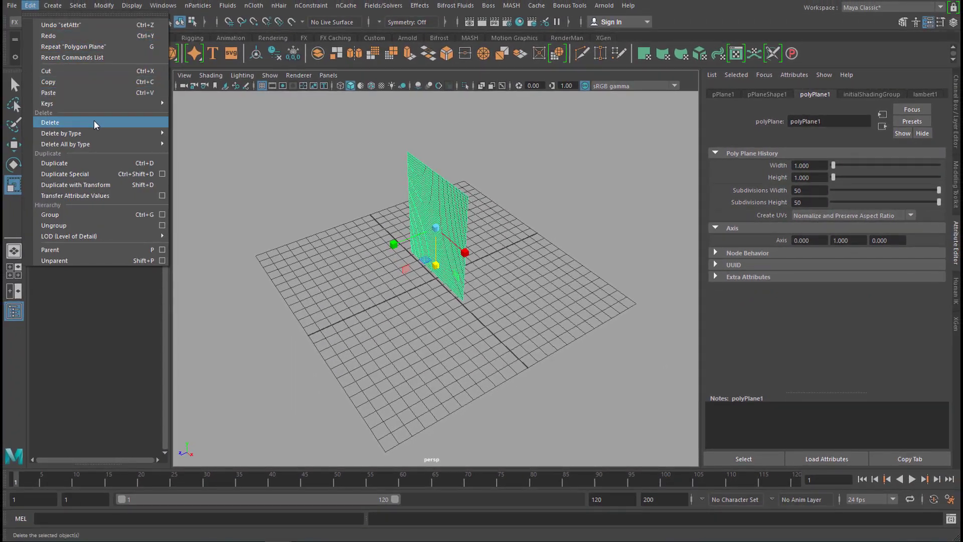
mouse_move(158, 134)
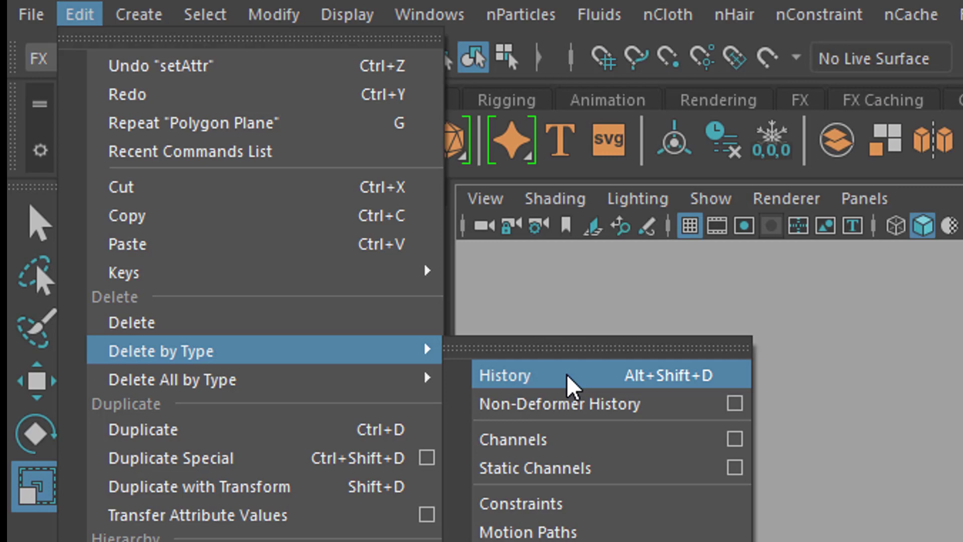
left_click(577, 383)
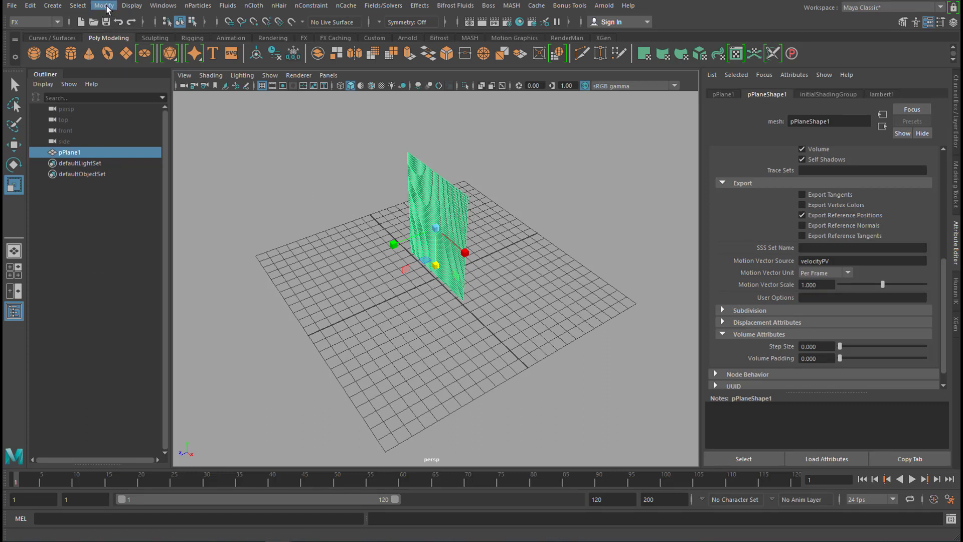
Freeze the transformations of the upright plane
left_click_drag(474, 302, 432, 216, "alt")
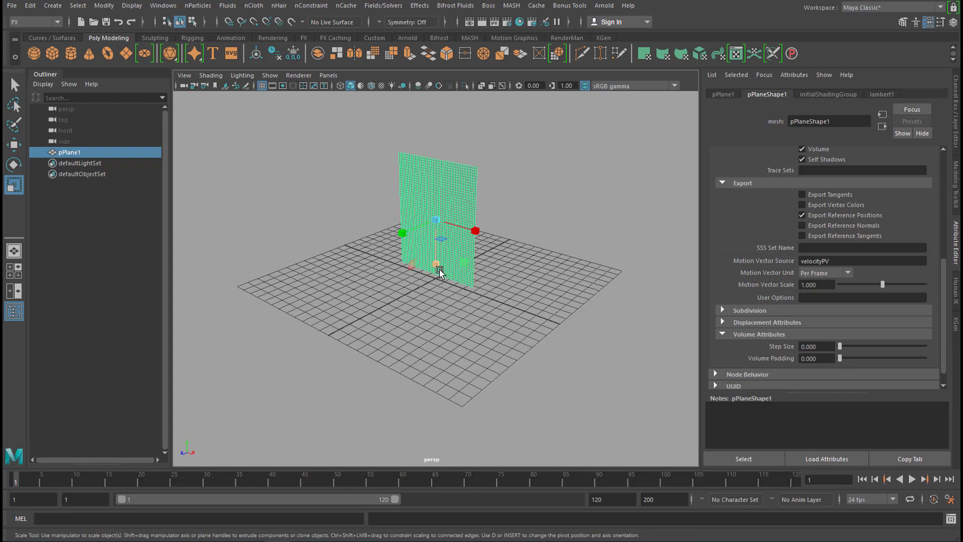
left_click(104, 6)
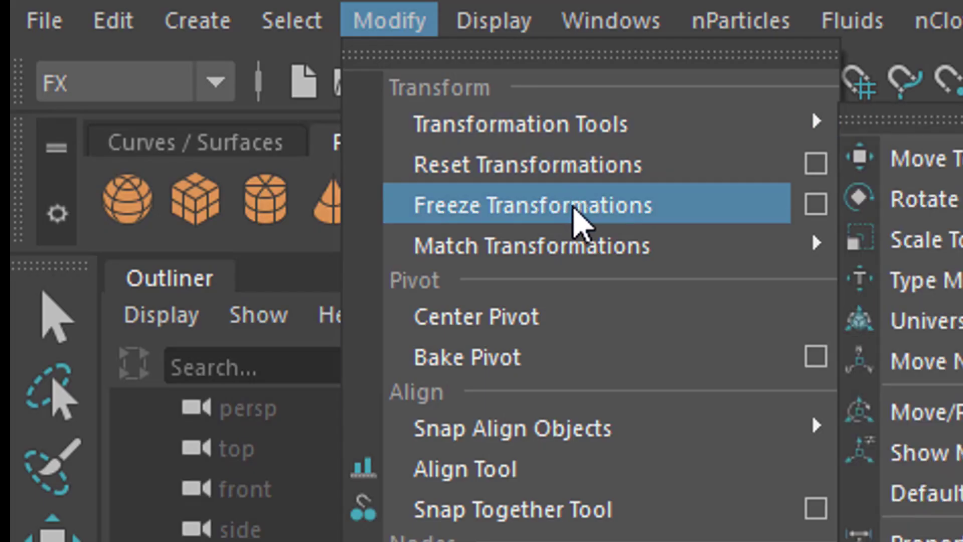
left_click(585, 212)
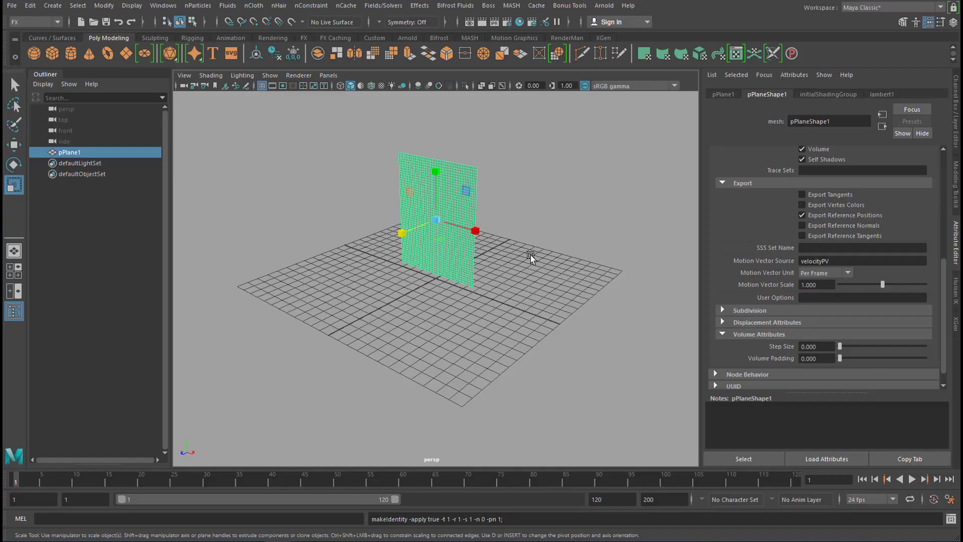
Duplicate the plane and move the copy about 2 cm forward along the Z axis
left_click_drag(562, 281, 543, 240, "alt")
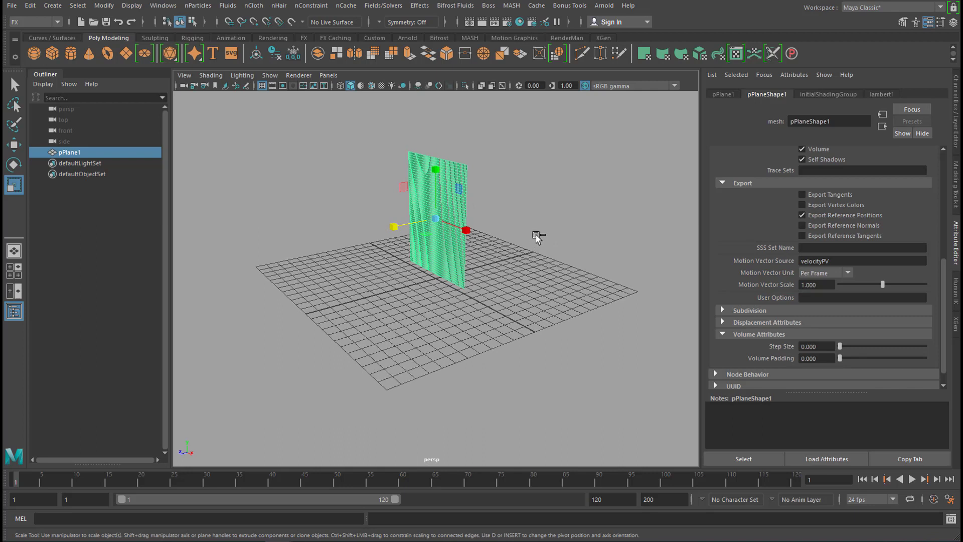
key("ctrl+d")
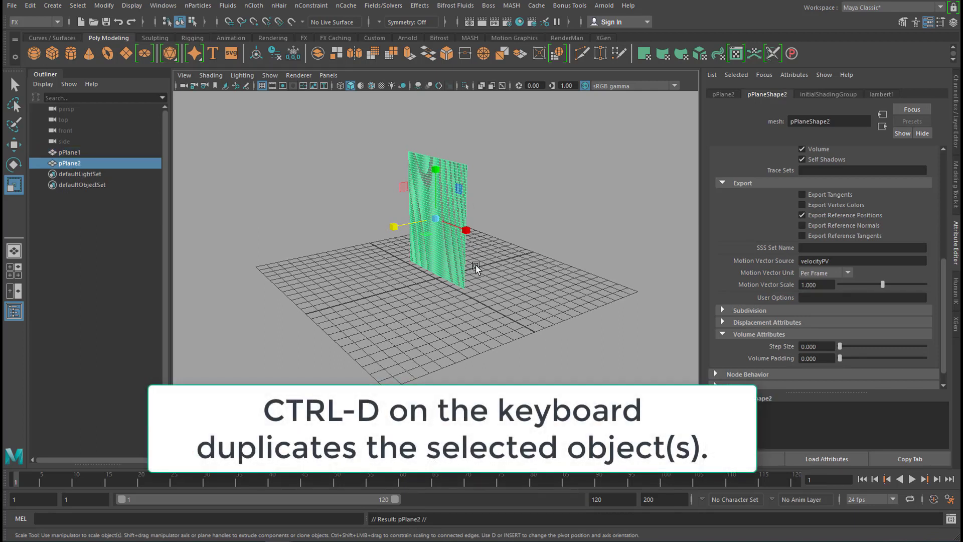
key("w")
left_click_drag(390, 228, 374, 243)
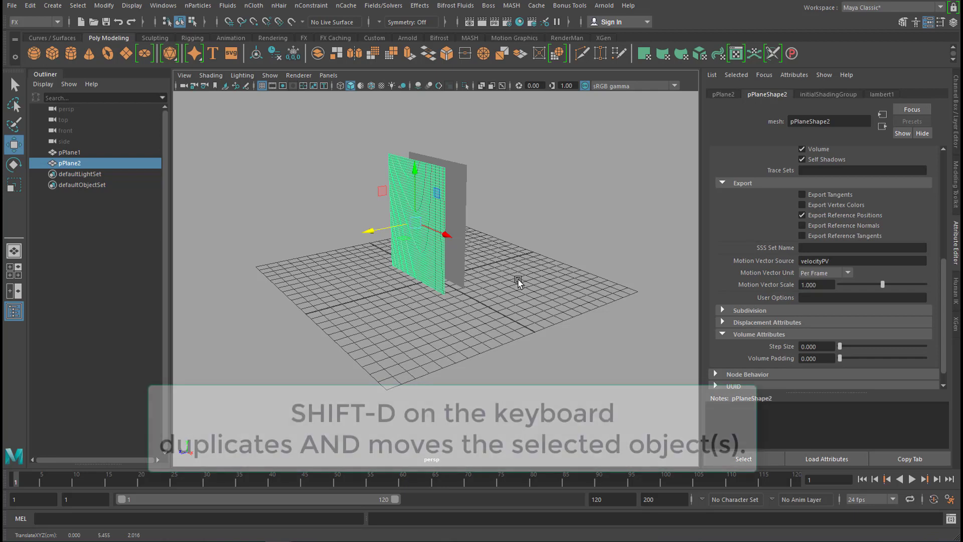
Duplicate the front plane with its transform twice to add two more evenly spaced planes in front
key("shift+d")
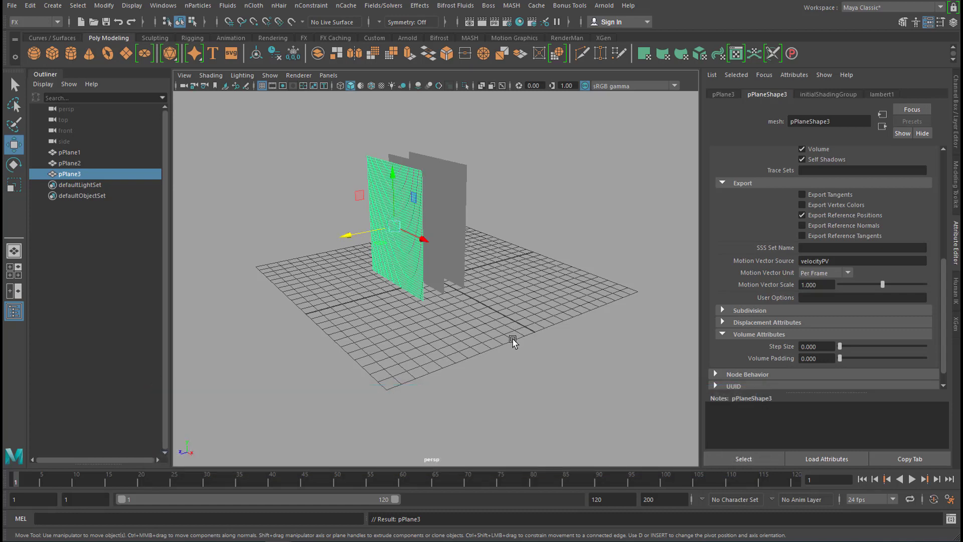
left_click_drag(513, 340, 534, 321, "alt")
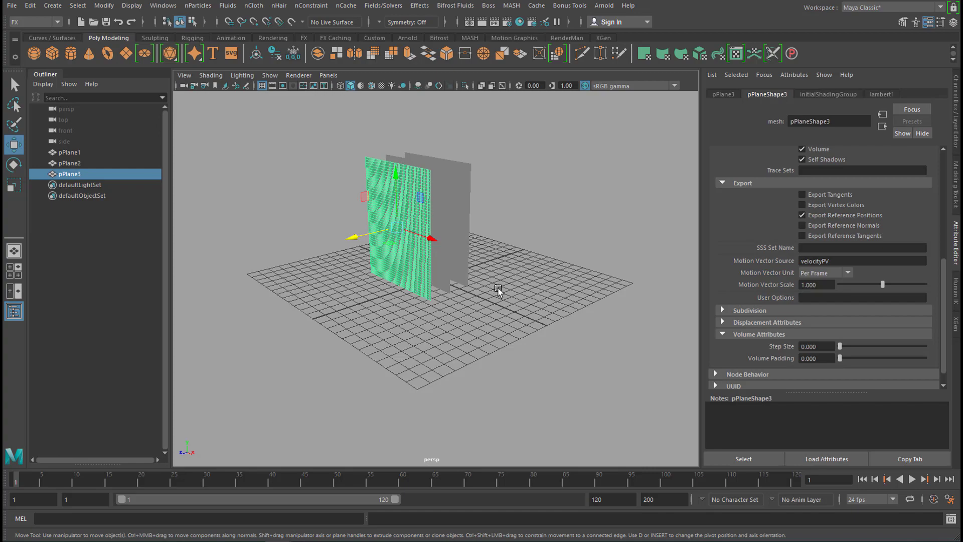
key("shift+d")
With the FX toolset active, create nCloth on the frontmost plane and repeat it on the plane directly behind
mouse_move(552, 325)
left_mouse_down("alt")
mouse_move(626, 336)
mouse_move(580, 314)
mouse_move(556, 337)
mouse_move(542, 336)
left_mouse_up("alt")
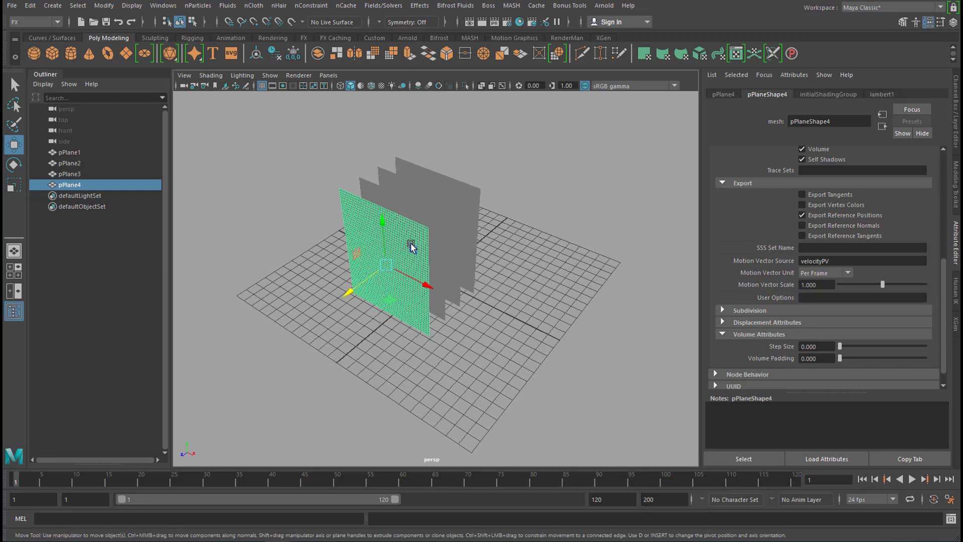
left_click(57, 22)
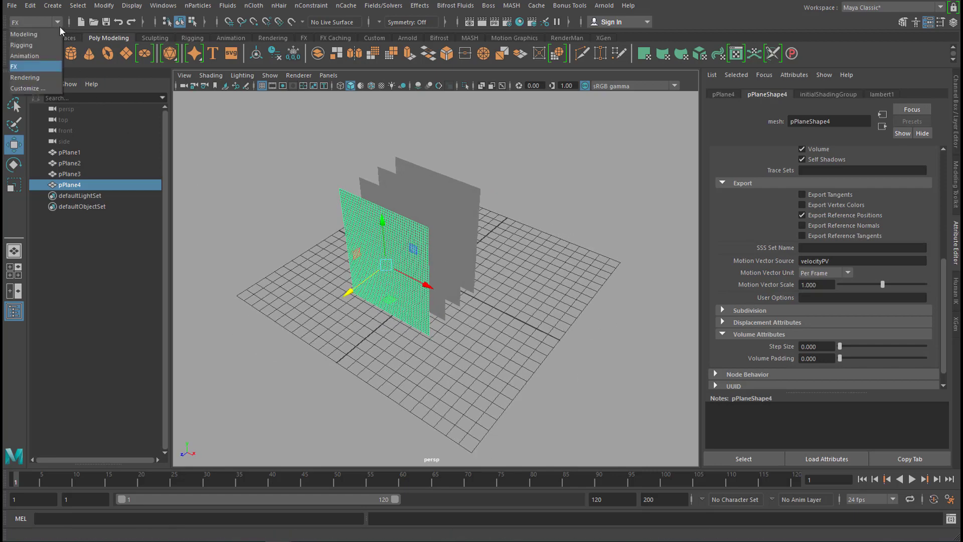
left_click(45, 67)
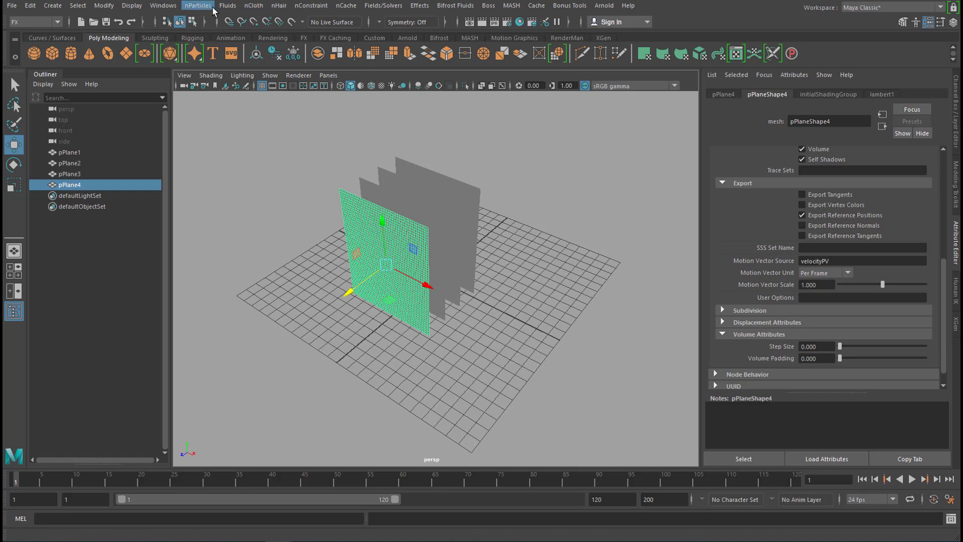
left_click(253, 6)
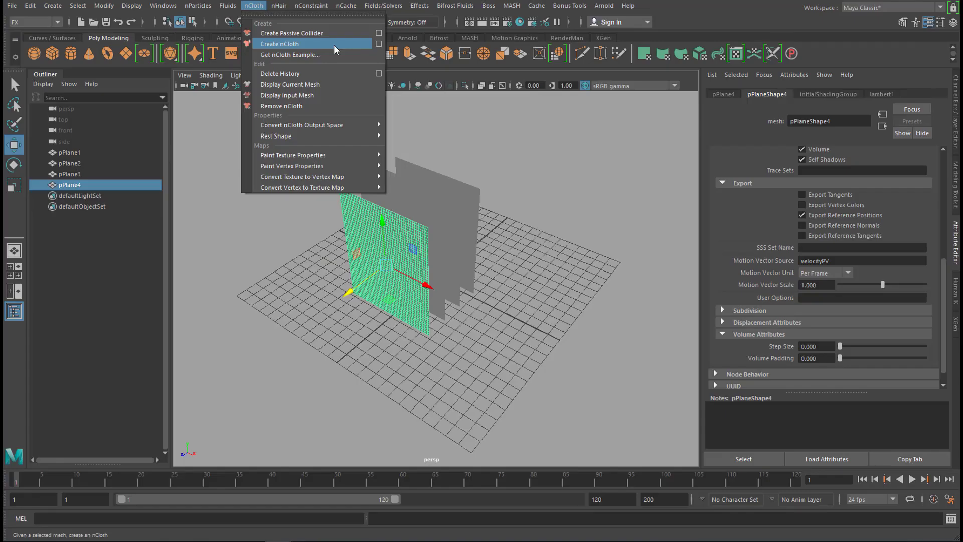
left_click(686, 175)
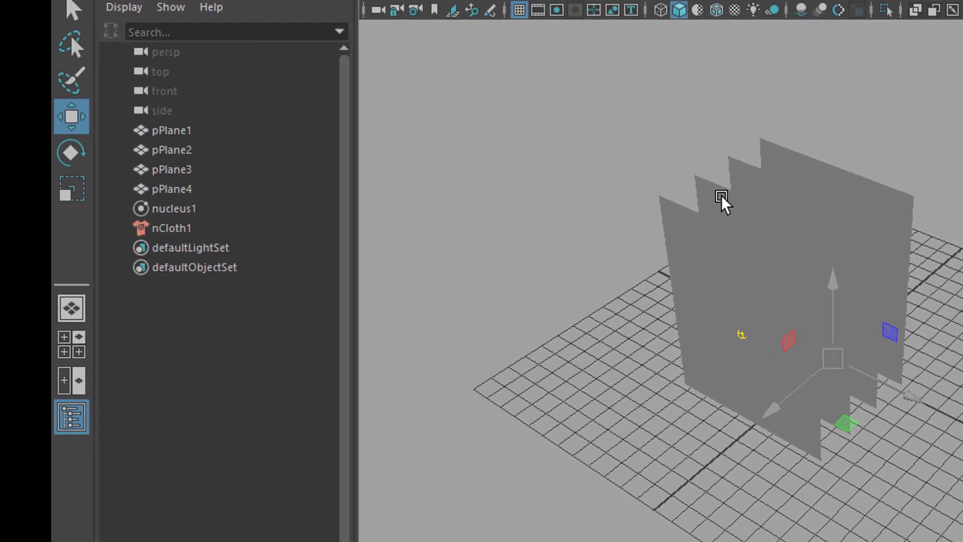
left_click(737, 202)
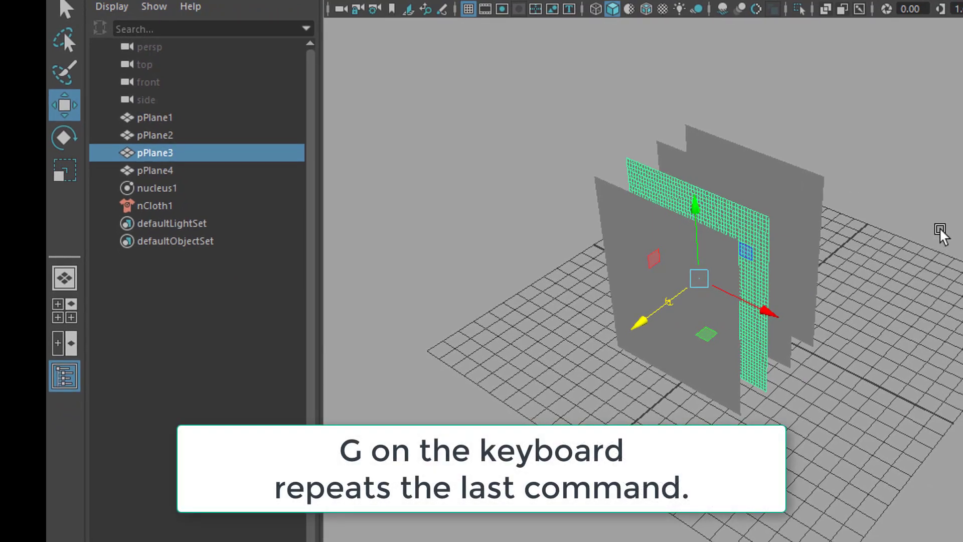
key("g")
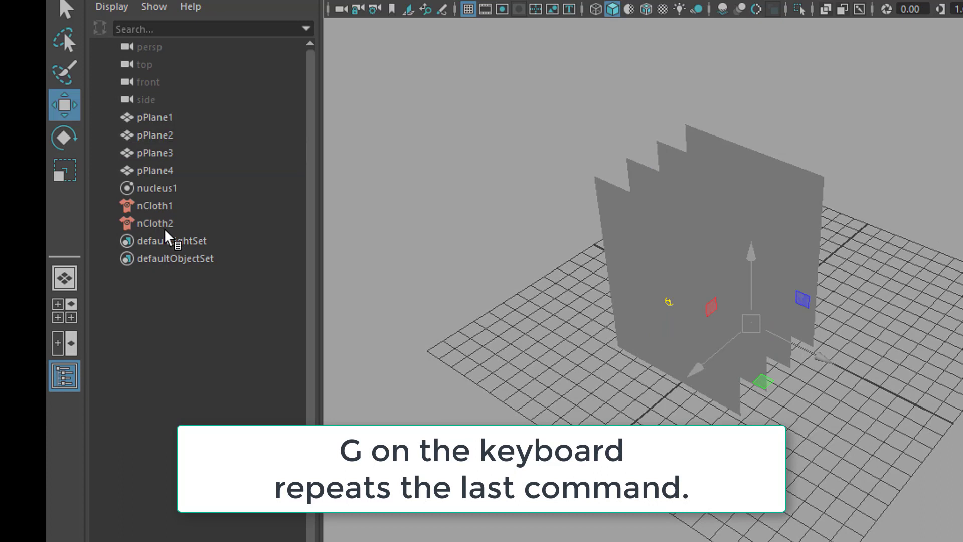
Repeat the nCloth creation on each of the two rear planes that are not yet cloth
left_click(697, 168)
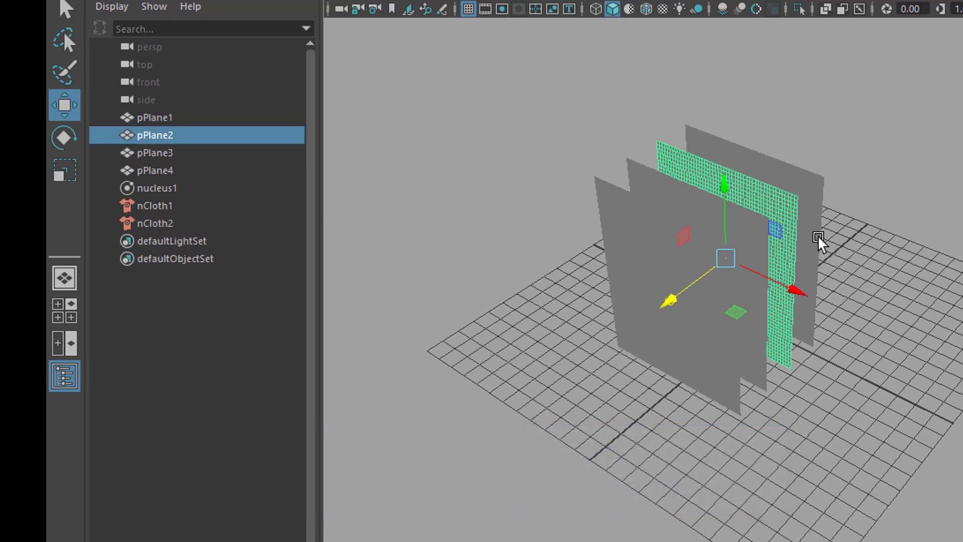
key("g")
left_click(772, 163)
key("g")
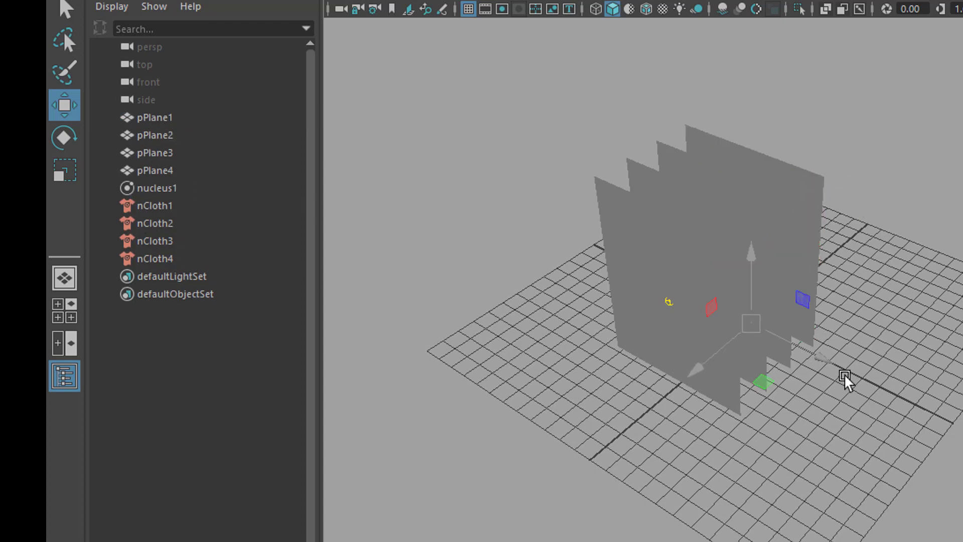
Change the color of the planes' lambert1 material to light blue (H 206.06, S 0.510, V 0.760)
left_click_drag(892, 415, 913, 381, "alt")
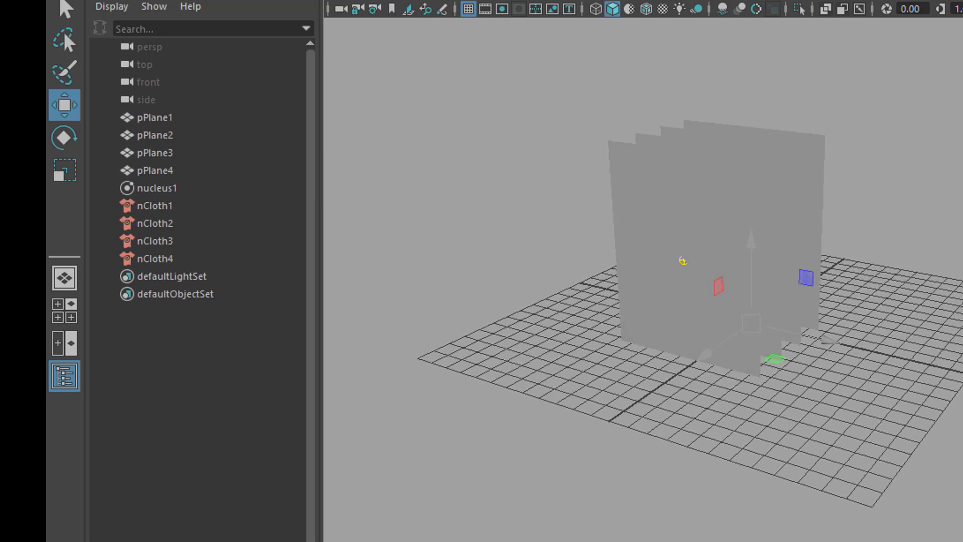
left_click(687, 189)
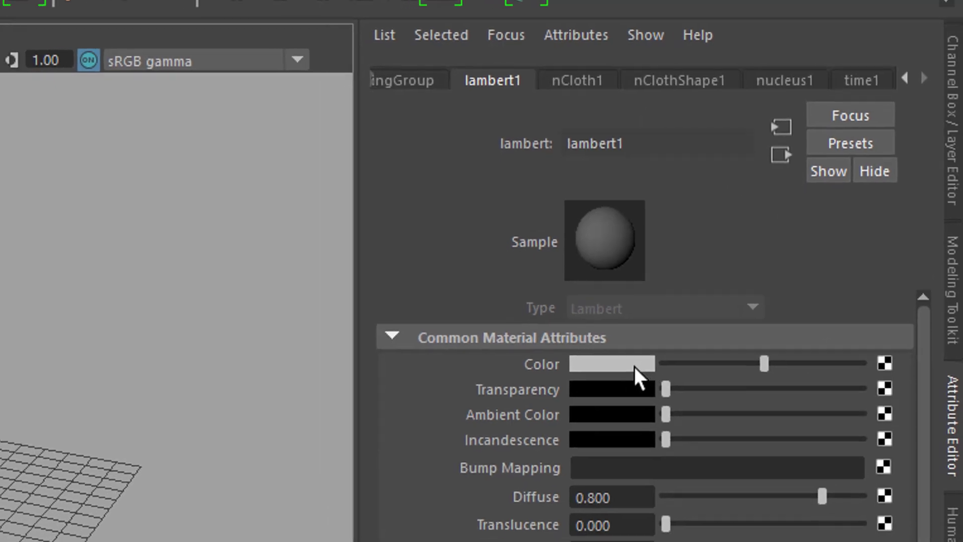
left_click(621, 383)
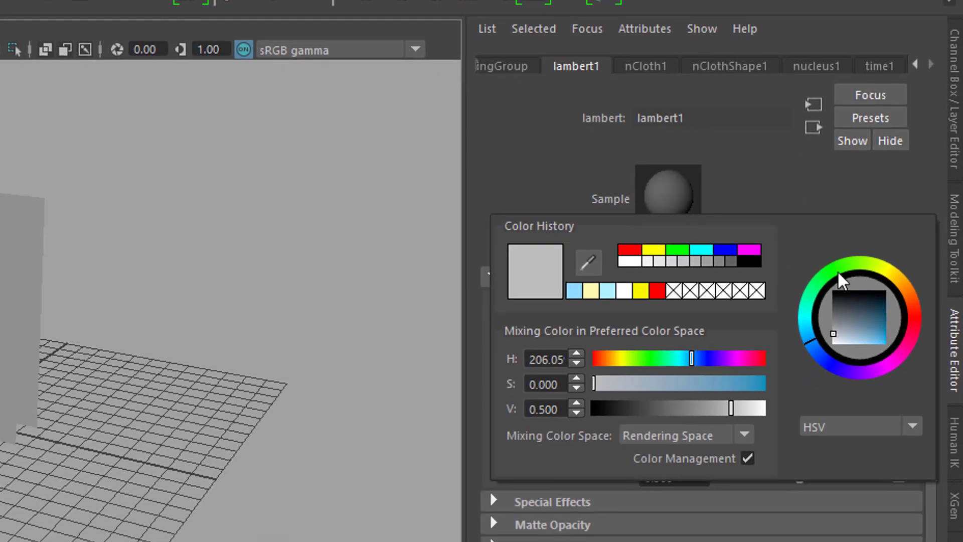
left_click(852, 301)
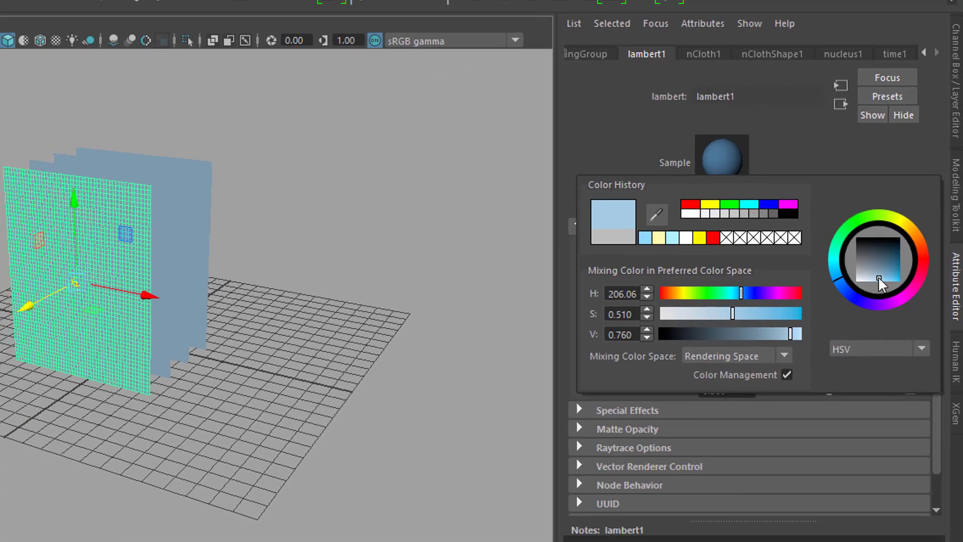
left_click(314, 449)
Cycle through the viewport background colors and settle on the olive-to-black gradient
left_click_drag(456, 349, 480, 347, "alt")
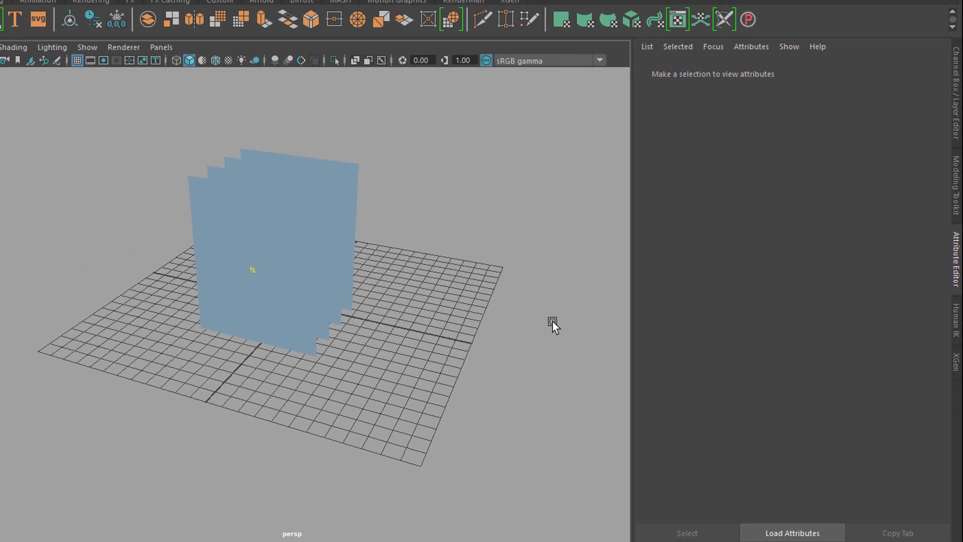
key("alt+b")
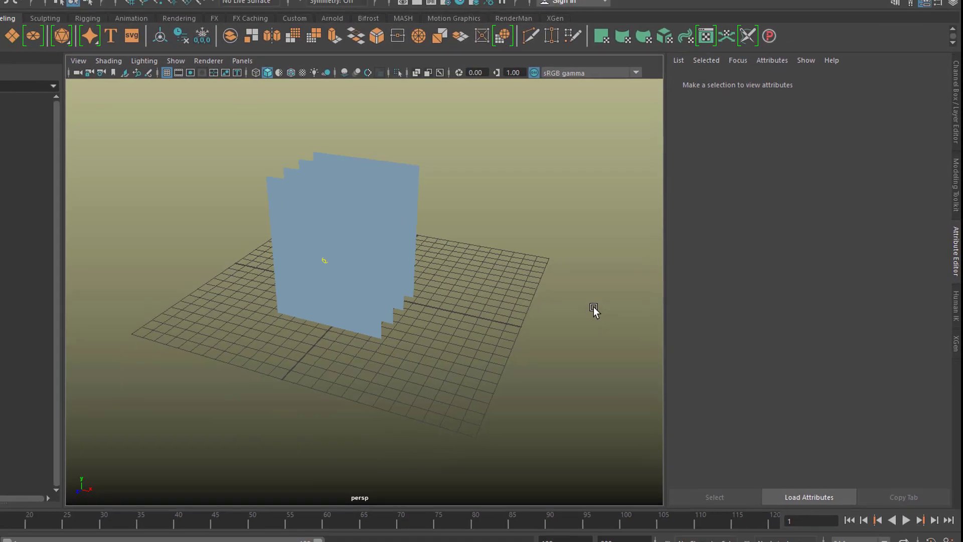
key("alt+b")
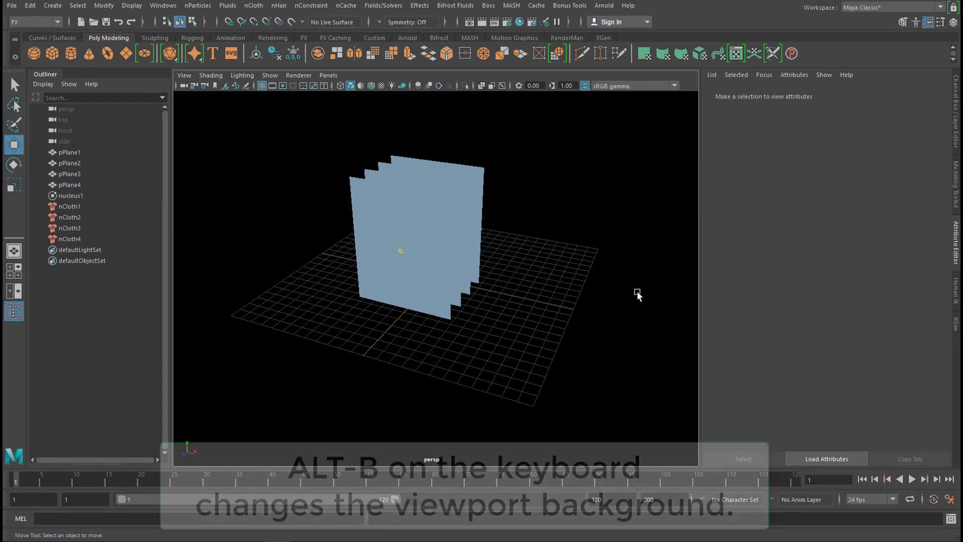
key("alt+b")
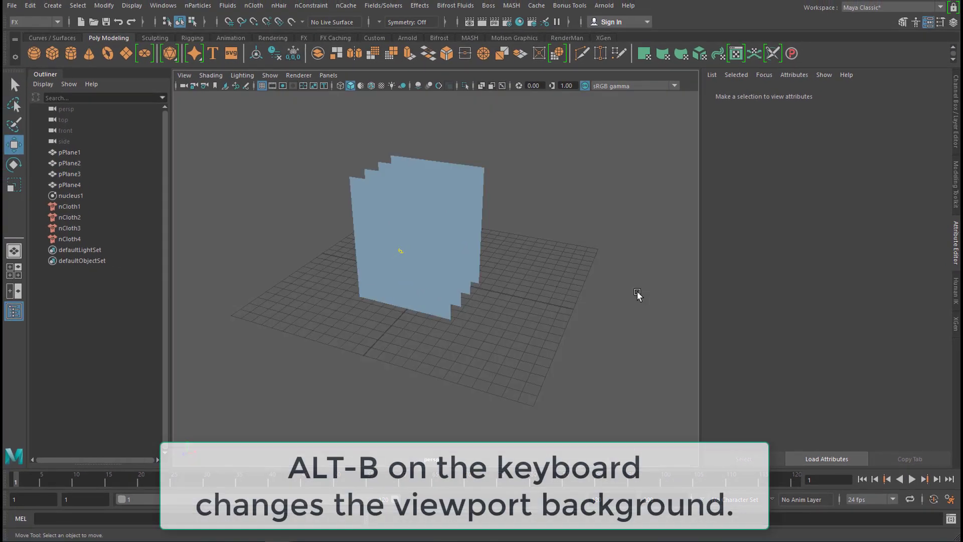
key("alt+b")
key("alt+b")
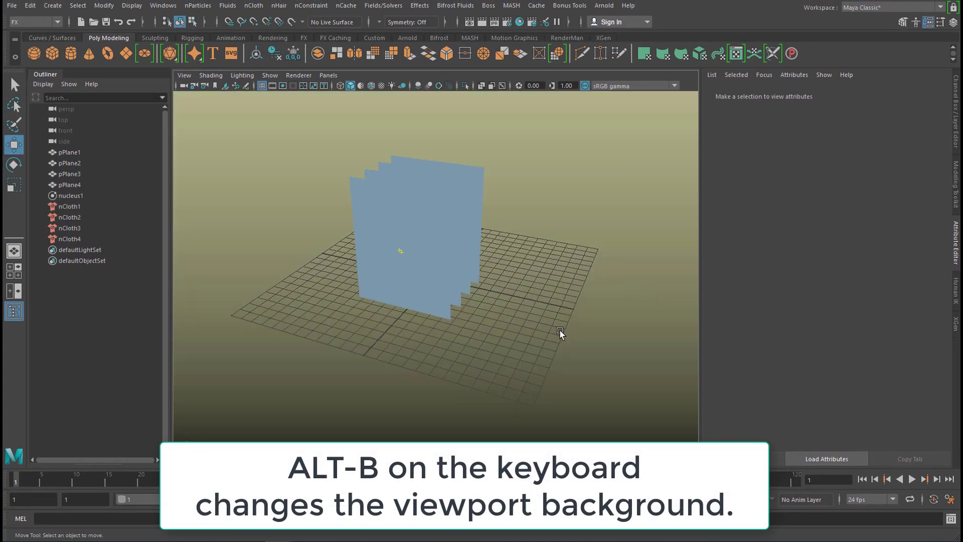
Play the simulation from frame 1, stop it partway to examine how the four cloth planes fall, and return to frame 1
left_click_drag(560, 334, 604, 321, "alt")
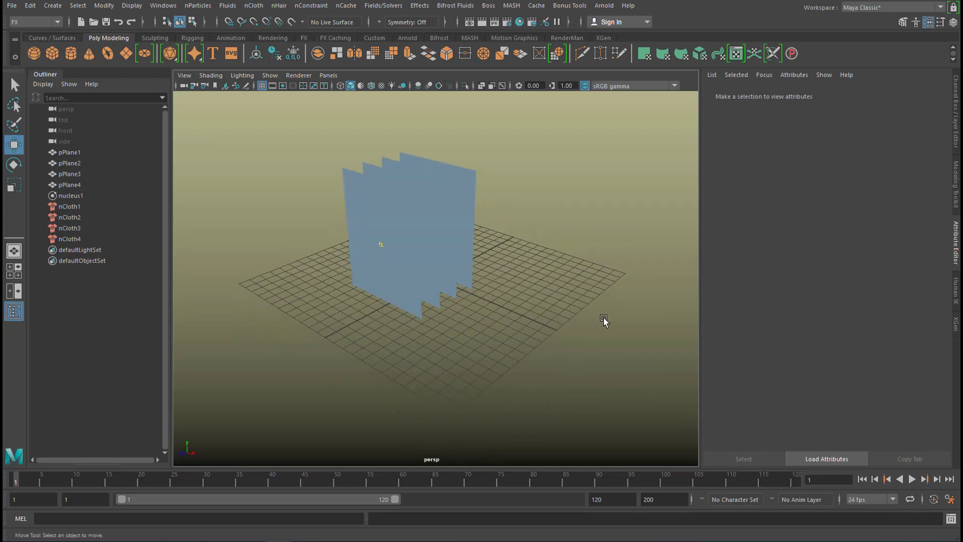
left_click(912, 479)
left_click_drag(568, 389, 609, 341, "alt")
left_click(912, 478)
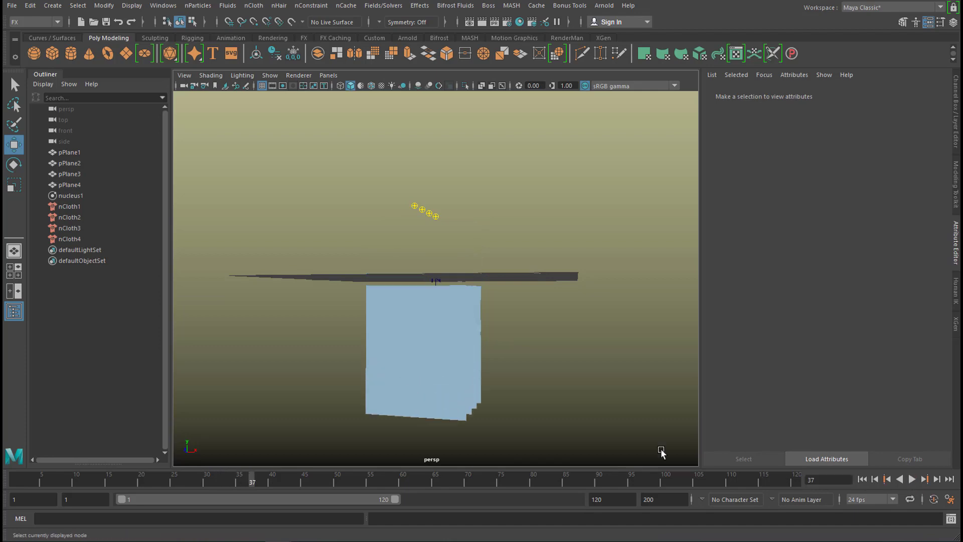
left_click_drag(602, 425, 501, 401, "alt")
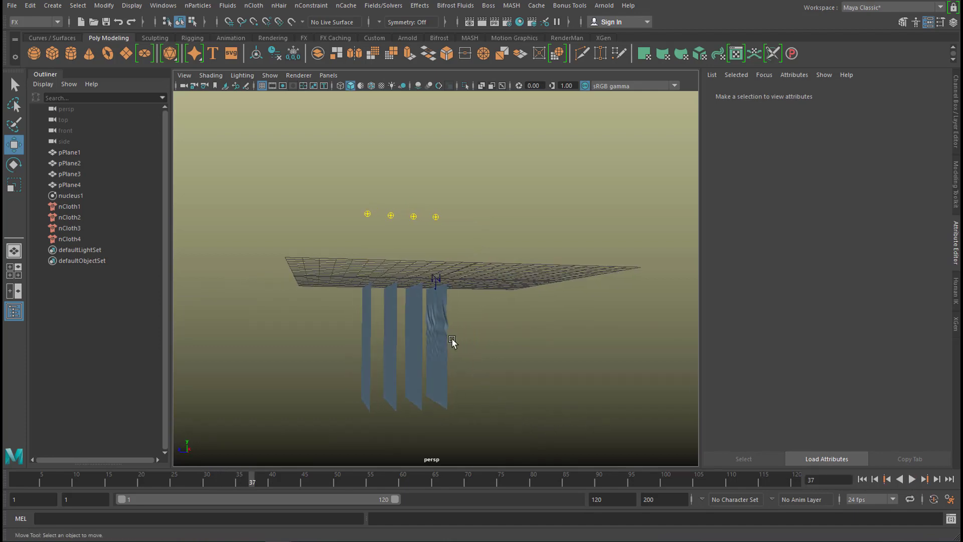
left_click_drag(452, 341, 507, 345, "alt")
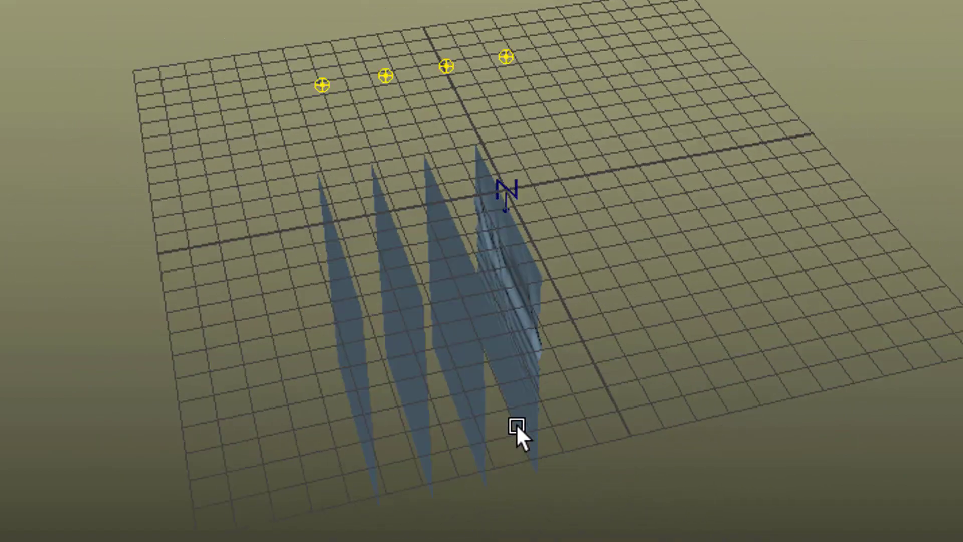
left_click_drag(516, 426, 506, 378, "alt")
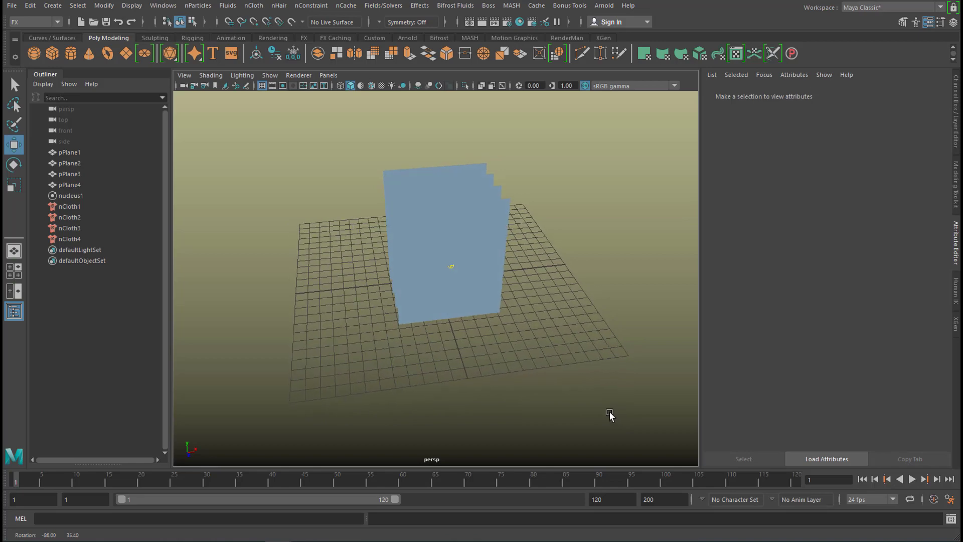
In the front view, select the top two rows of vertices on the frontmost plane and check them in perspective
mouse_move(609, 414)
left_mouse_down("alt")
mouse_move(621, 400)
mouse_move(619, 420)
mouse_move(621, 408)
left_mouse_up("alt")
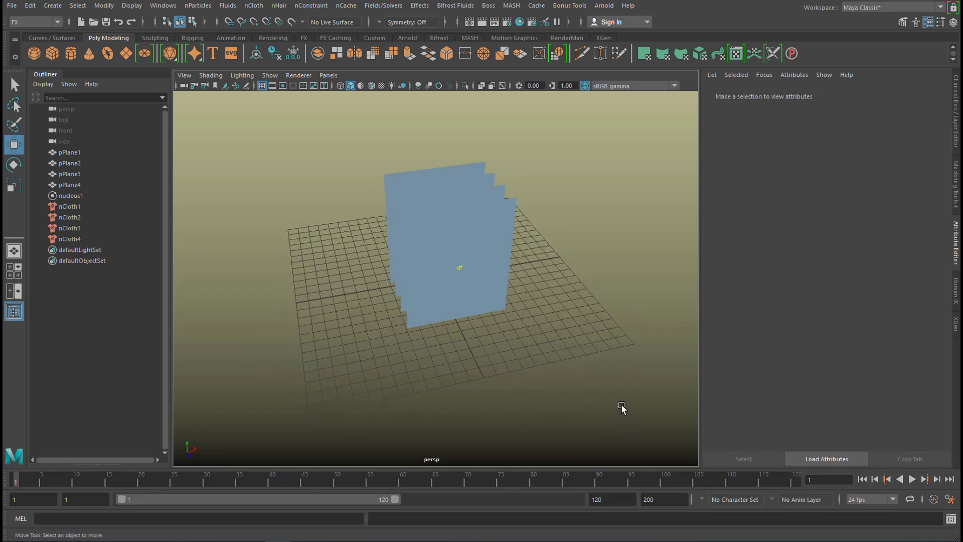
left_click(479, 234)
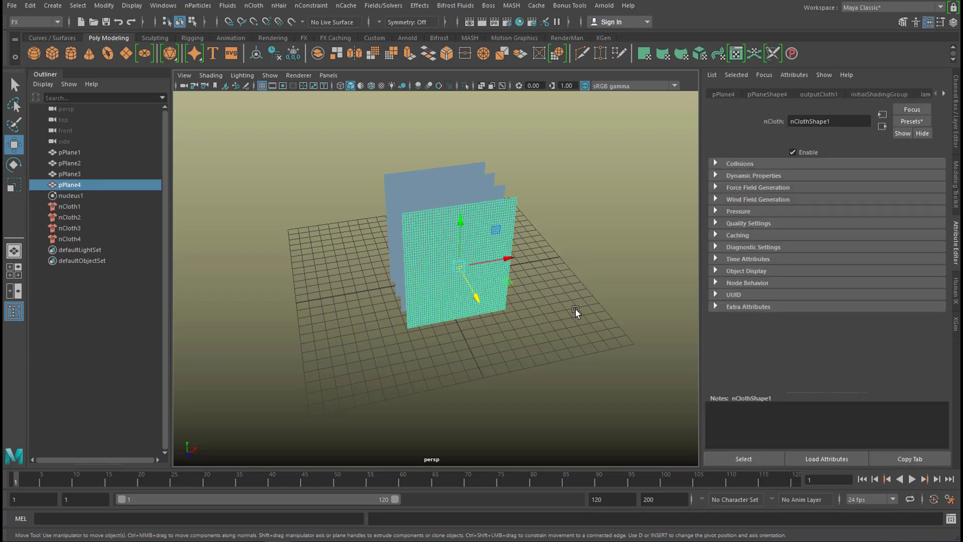
key("space")
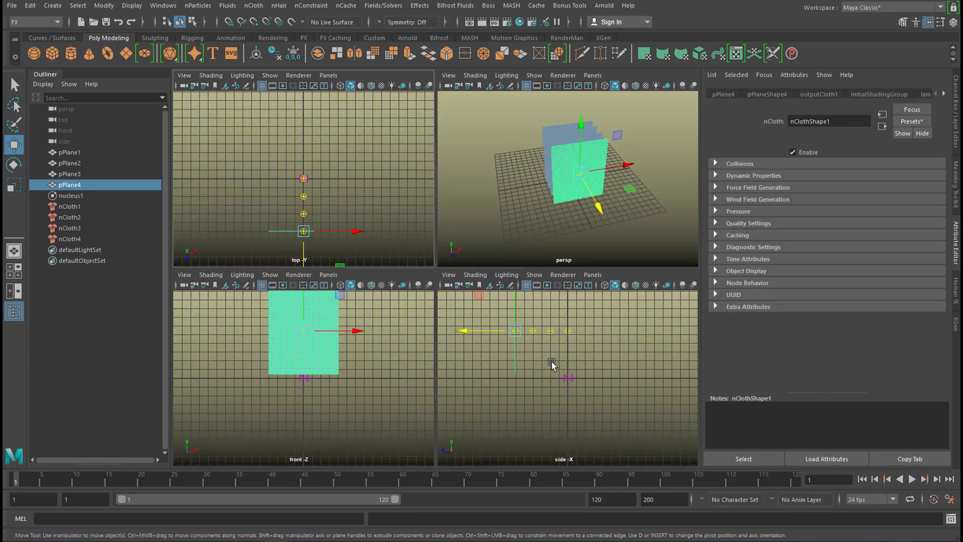
key("space")
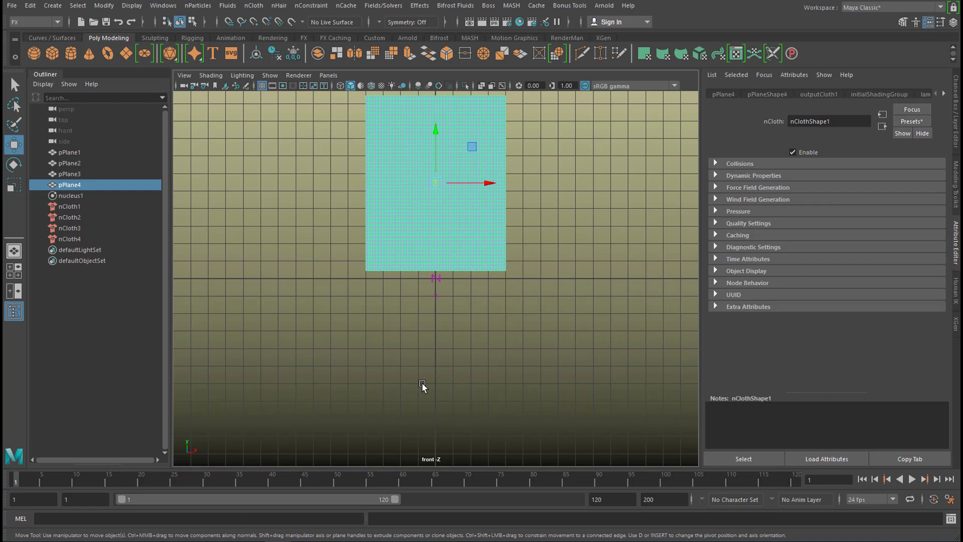
key("f")
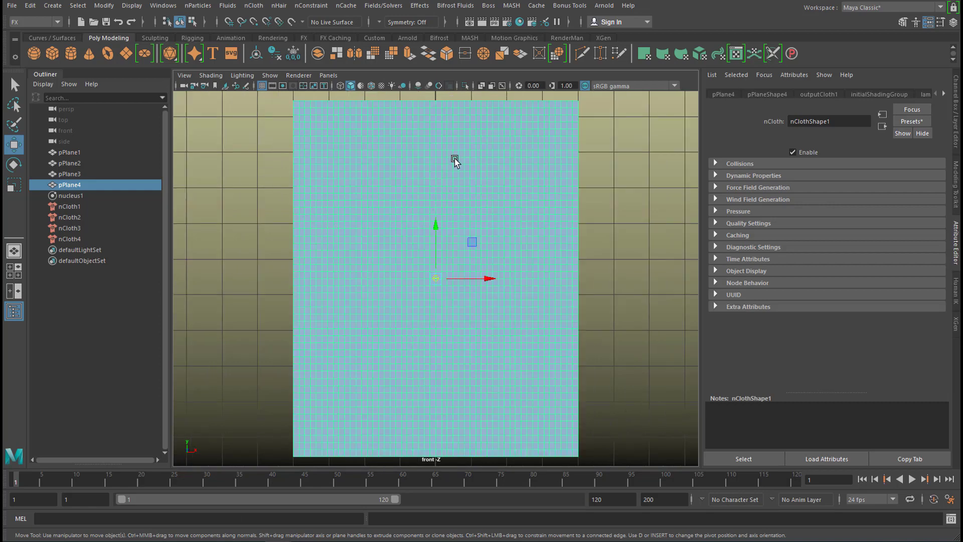
right_click_drag(460, 168, 417, 166)
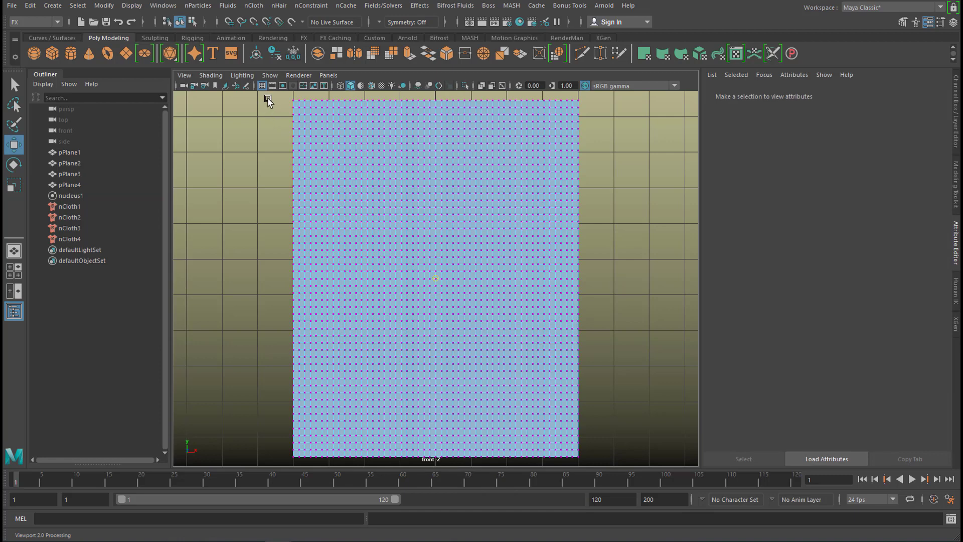
left_click_drag(265, 98, 589, 115)
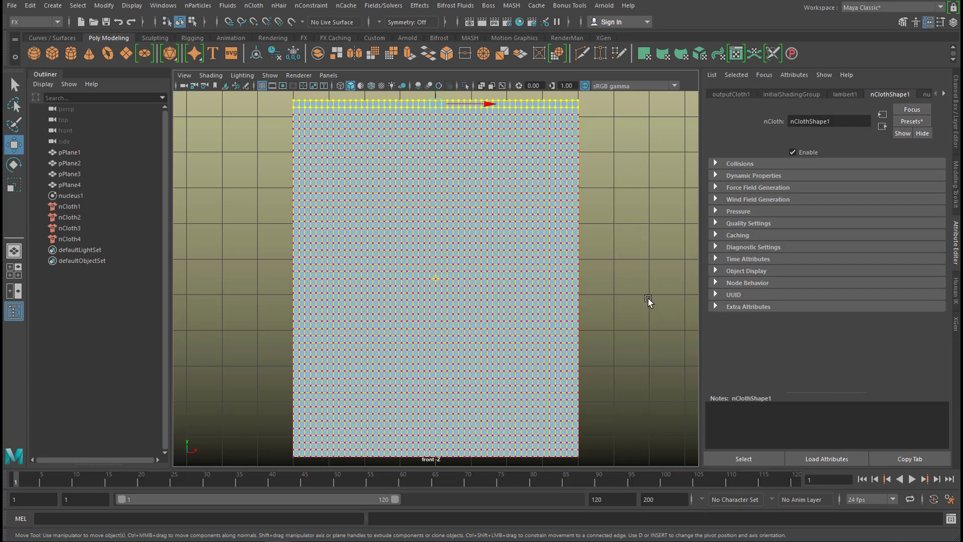
key("space")
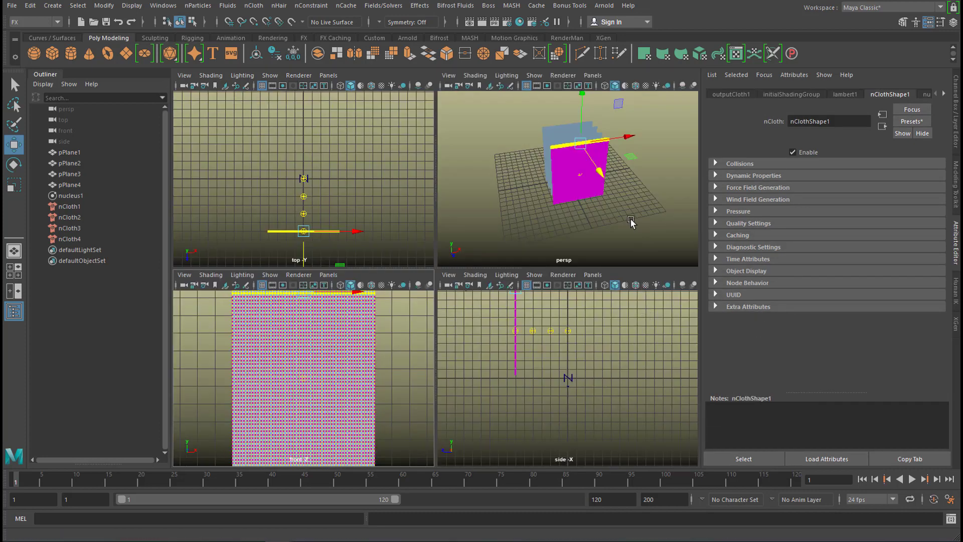
key("space")
left_click_drag(576, 286, 595, 327, "alt")
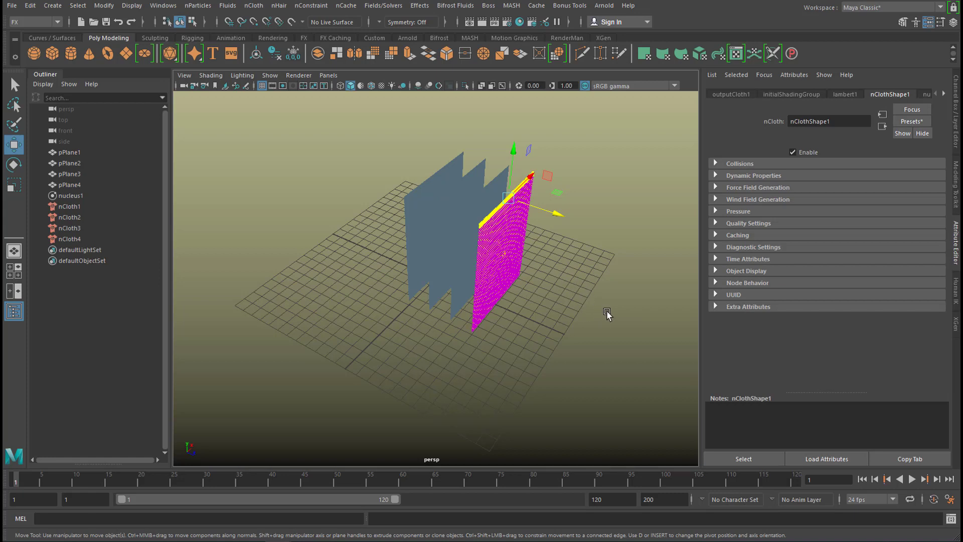
Switch to component selection and, in the front view, select the top three rows of vertices on all four planes
key("F8")
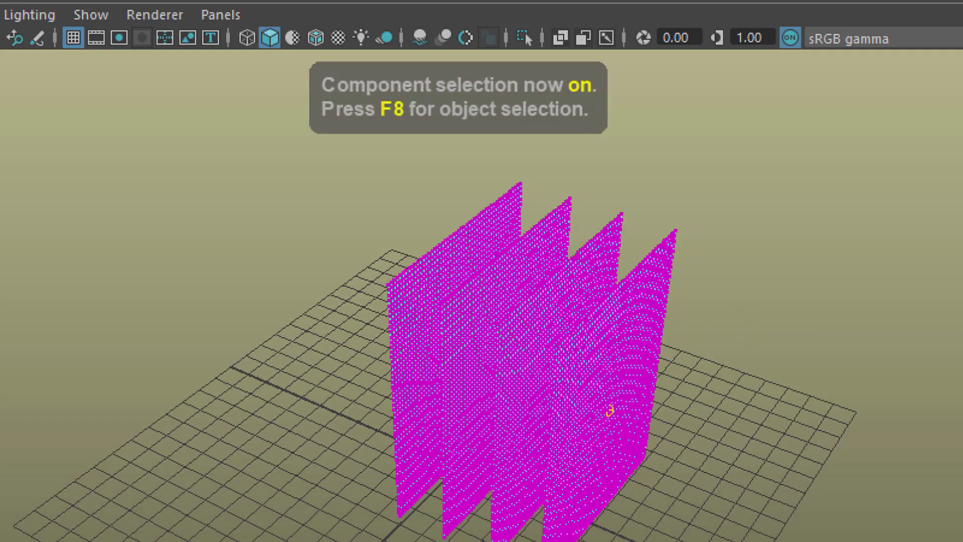
left_click_drag(610, 410, 594, 313, "alt")
left_click_drag(723, 532, 678, 541, "alt")
key("space")
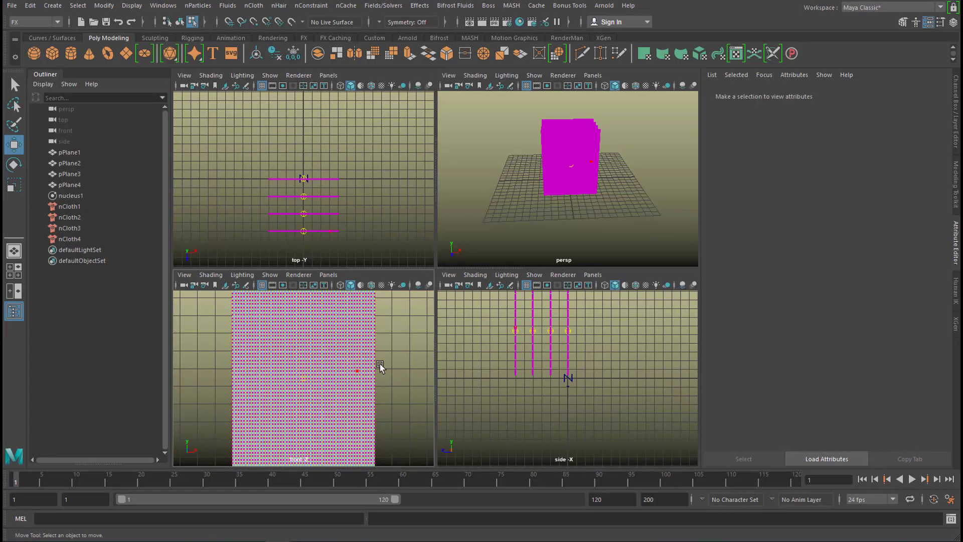
key("space")
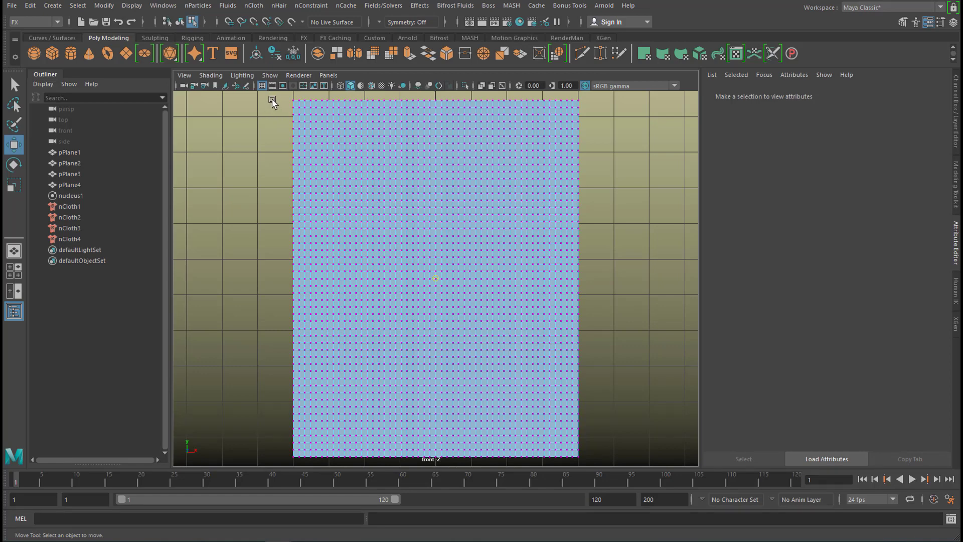
left_click_drag(274, 98, 600, 113)
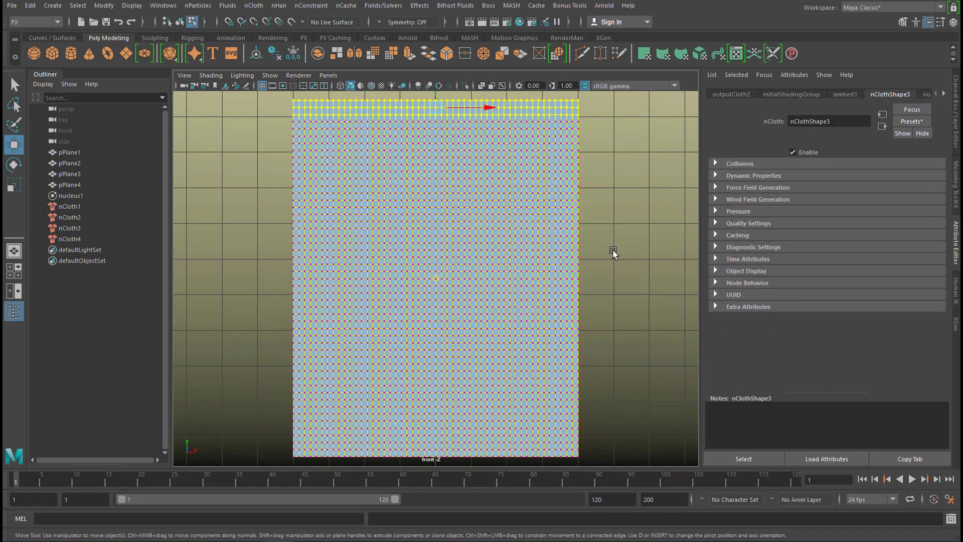
Back in the perspective view, create a Transform Constraint on the selected vertex rows of the four planes
key("space")
key("space")
left_click_drag(549, 296, 533, 335, "alt")
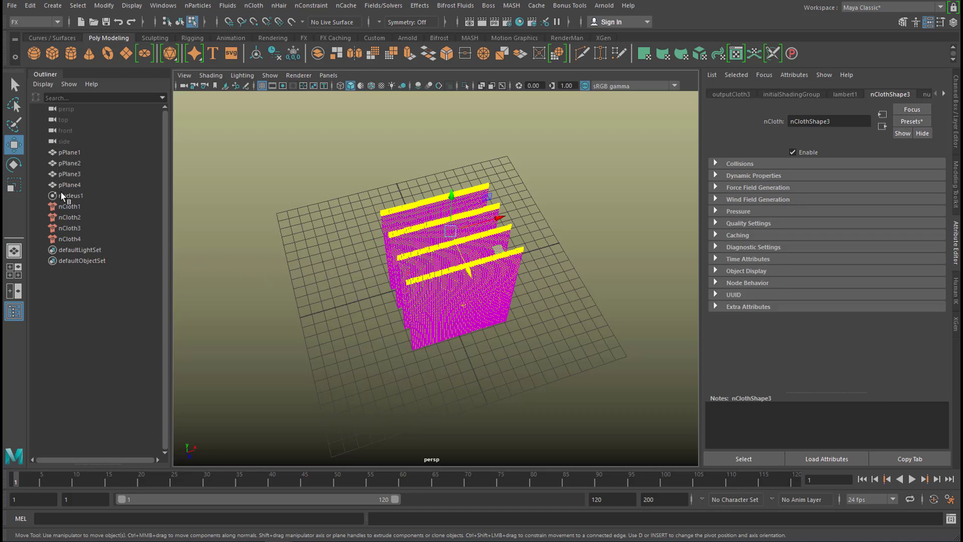
left_click(314, 7)
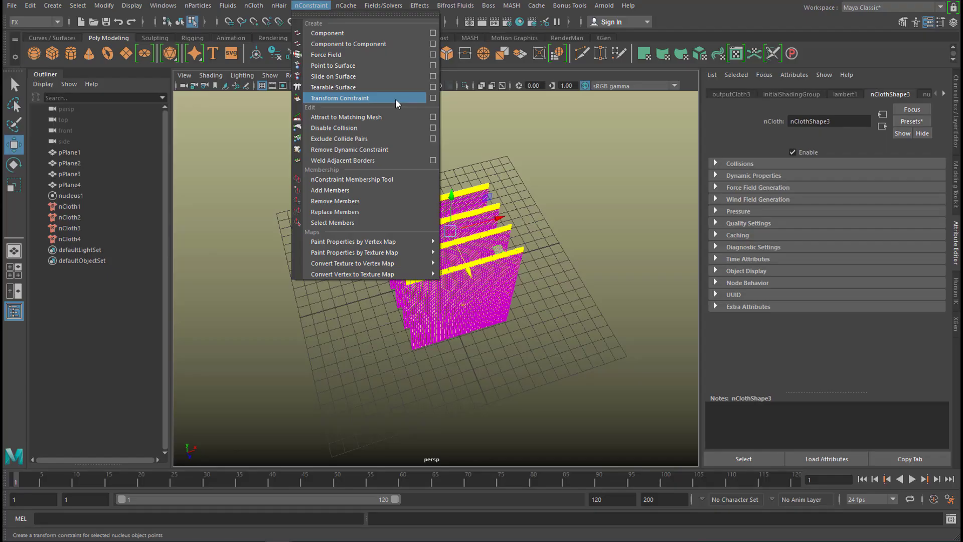
left_click(632, 409)
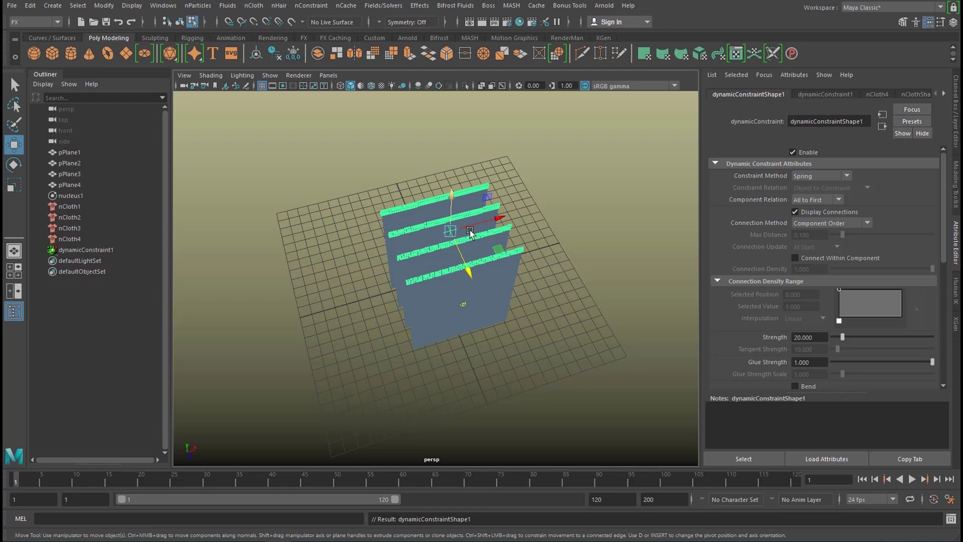
Play the simulation and examine how the constrained cloth planes hang from their upper edges
left_click_drag(557, 269, 423, 206, "alt")
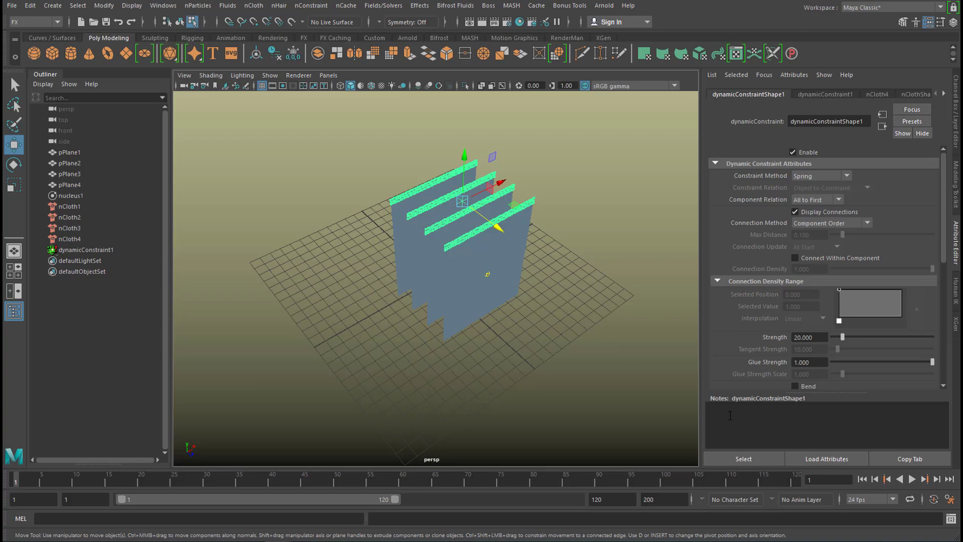
left_click(912, 479)
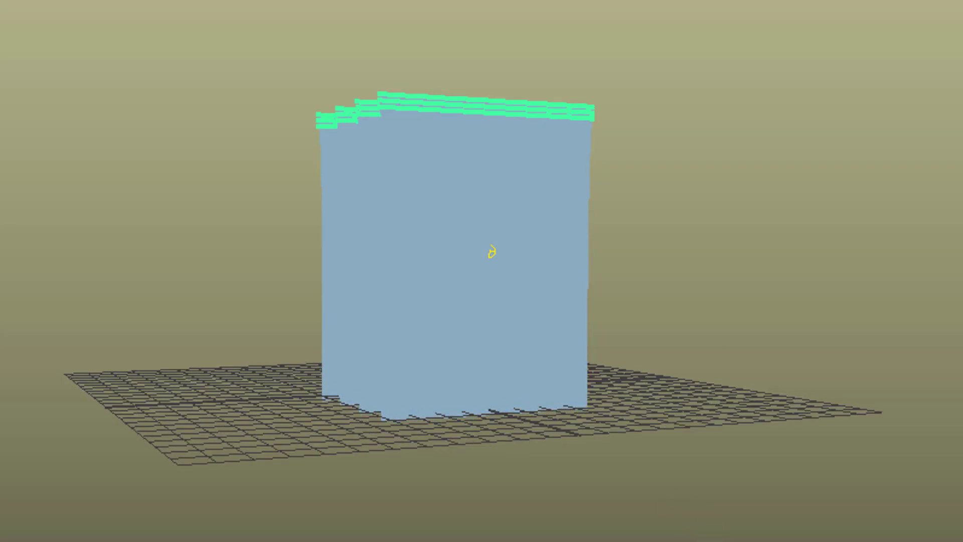
left_click_drag(492, 251, 565, 318, "alt")
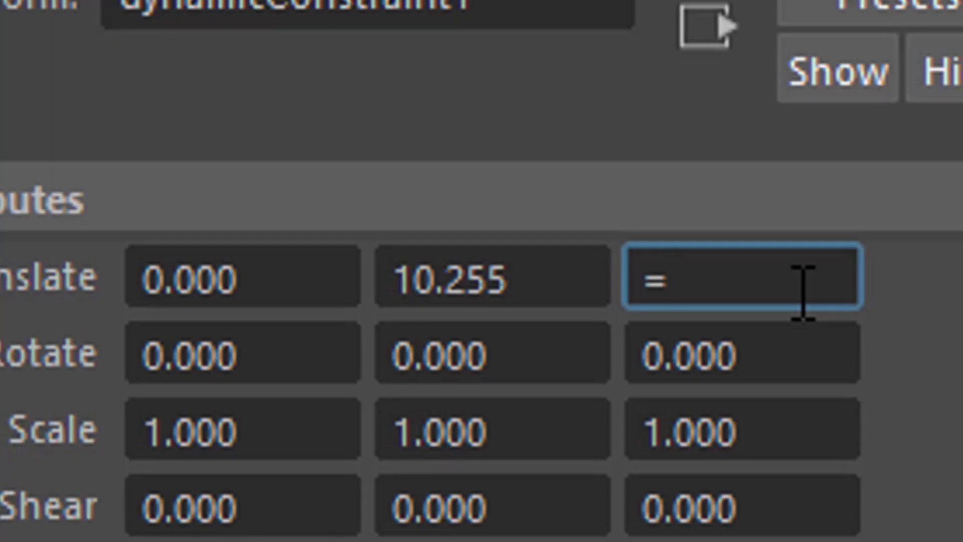
Drive the dynamic constraint's Translate Z with the expression = 2* sin(time), then play the simulation and stop it
type("2")
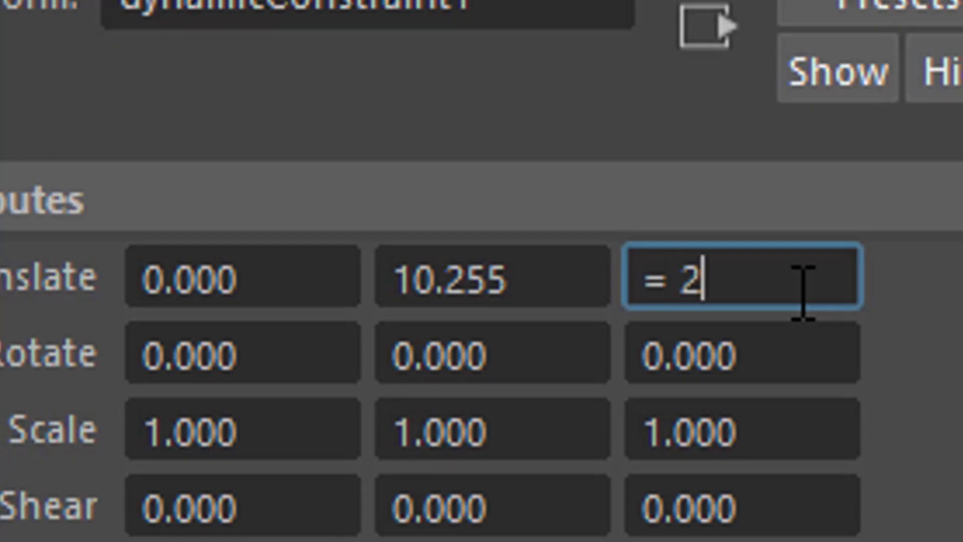
type("* ")
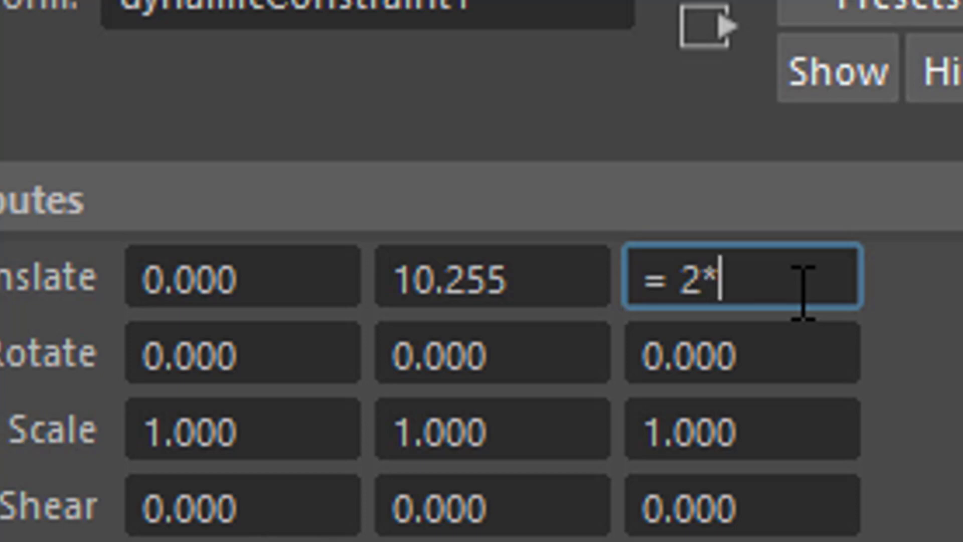
type("sin(t")
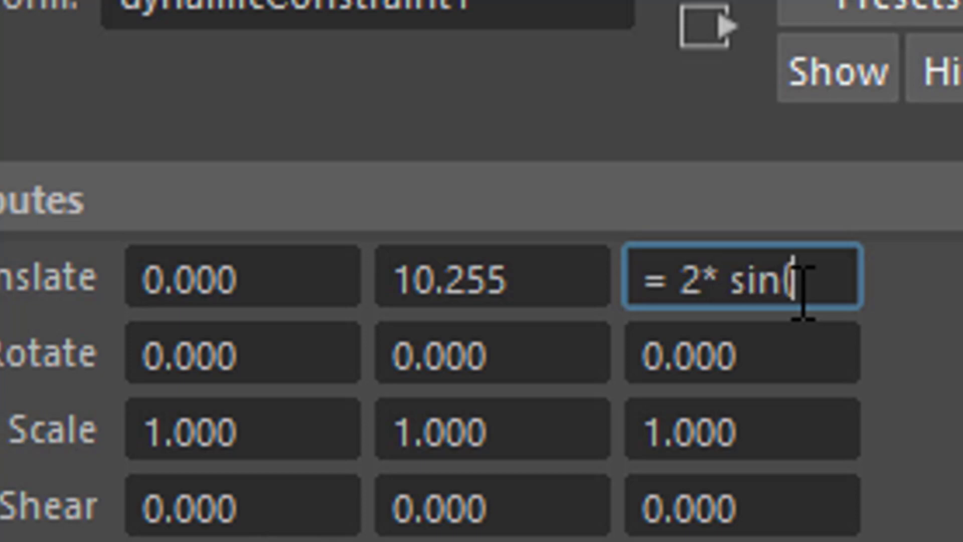
type("ime)")
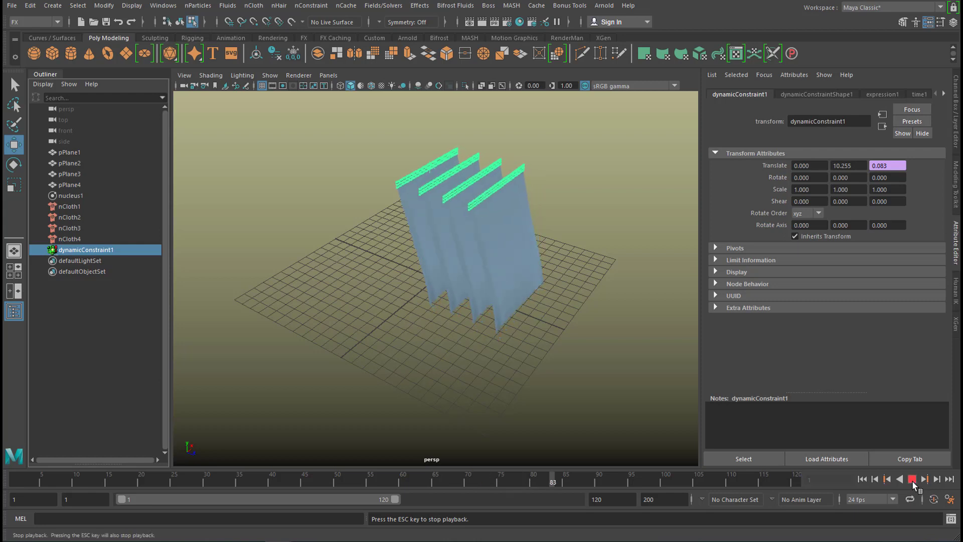
left_click(912, 480)
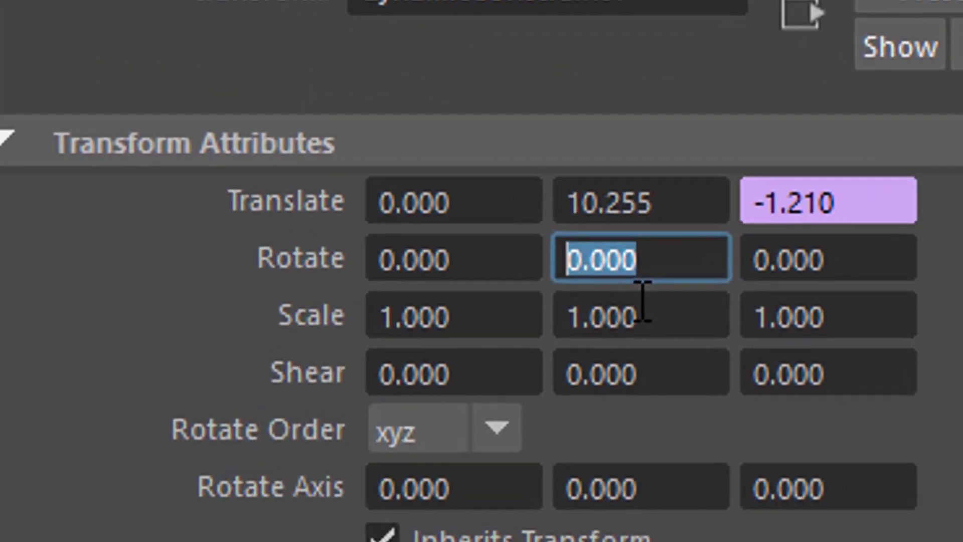
Drive the dynamic constraint's Rotate Y with the expression =30*cos(time)
type("30*cos(")
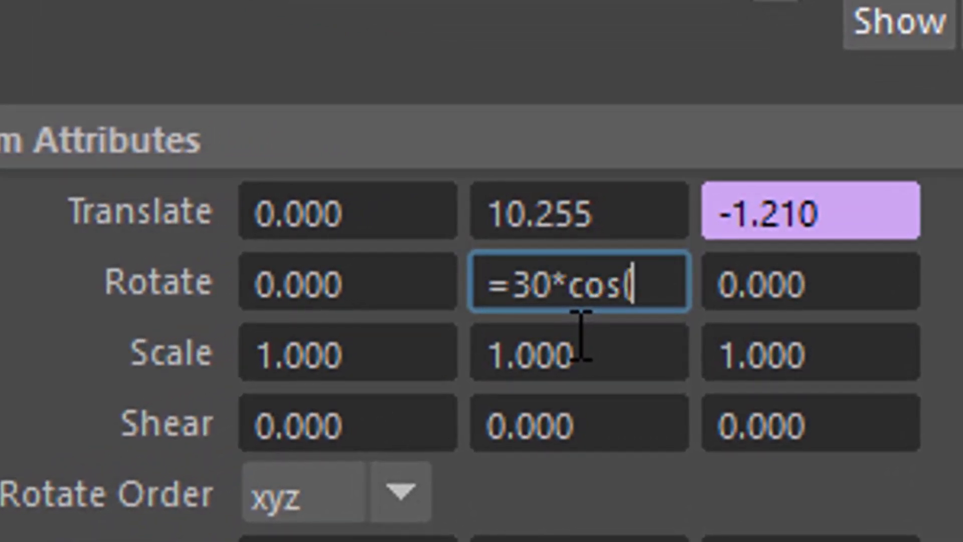
type("ti")
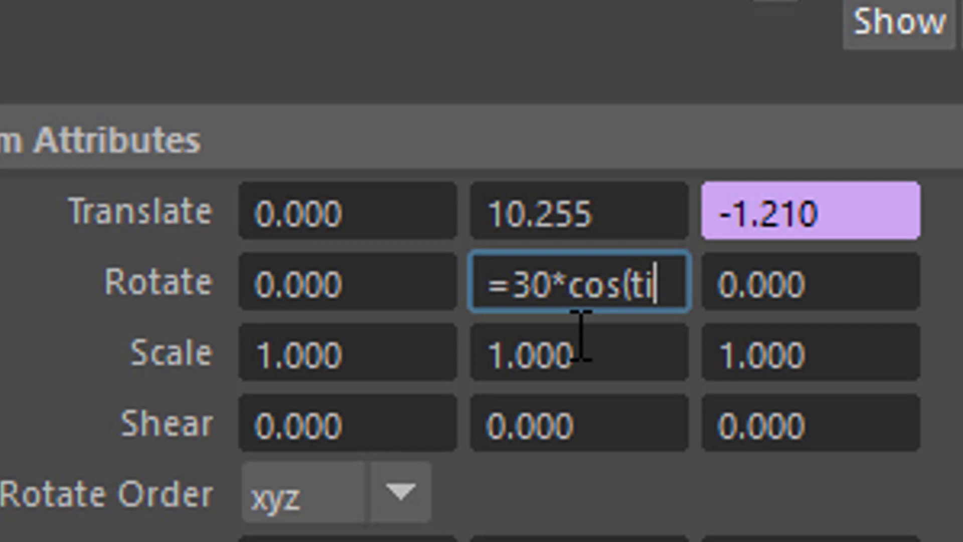
type("me)")
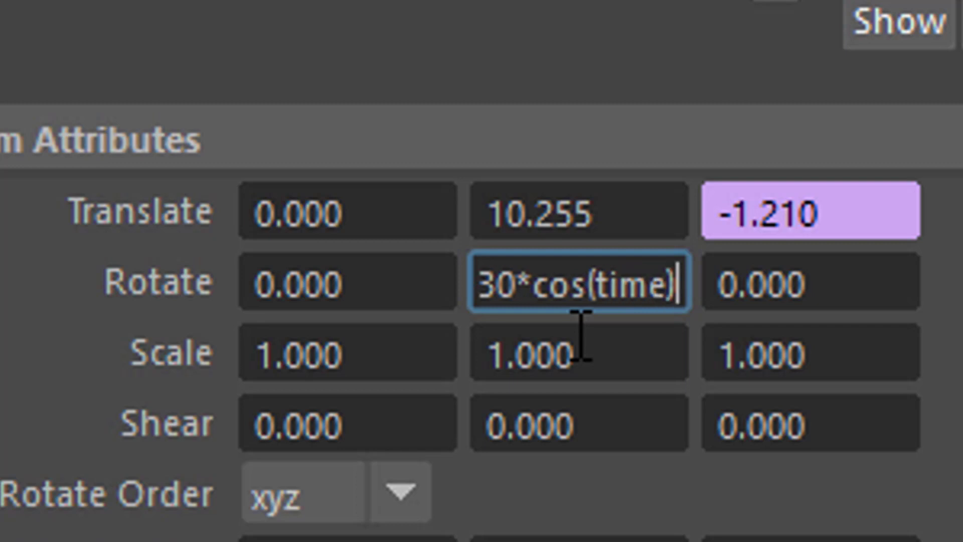
key("Return")
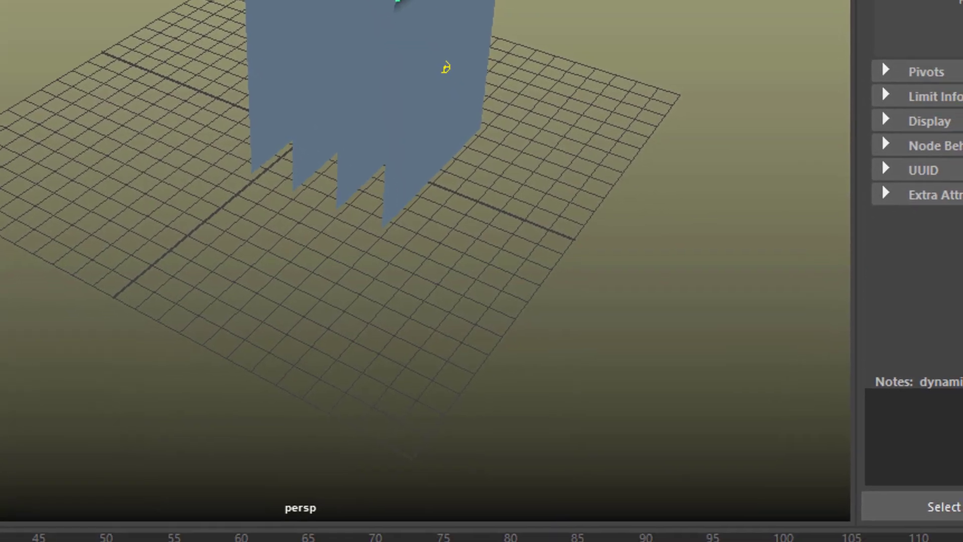
Extend the timeline's playback and animation range to end at frame 500
type("500")
key("Return")
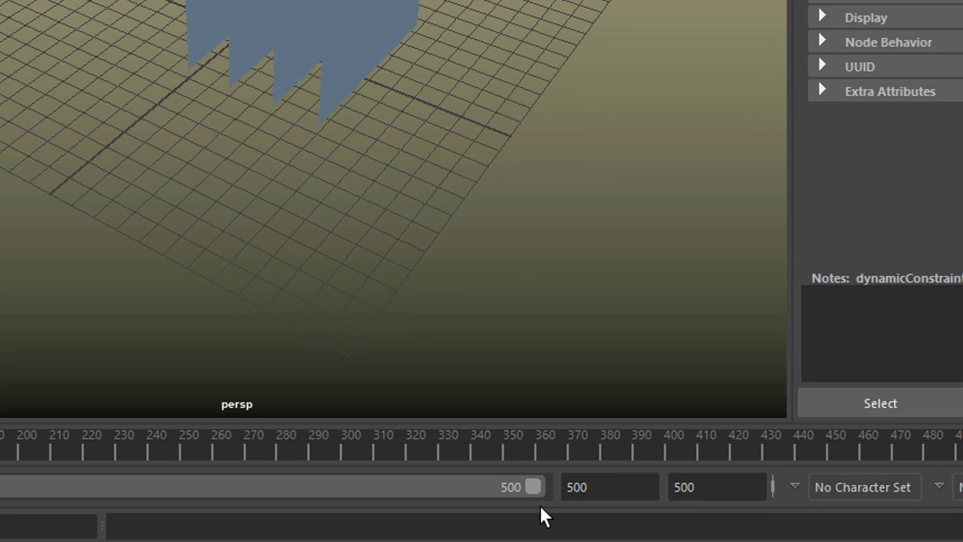